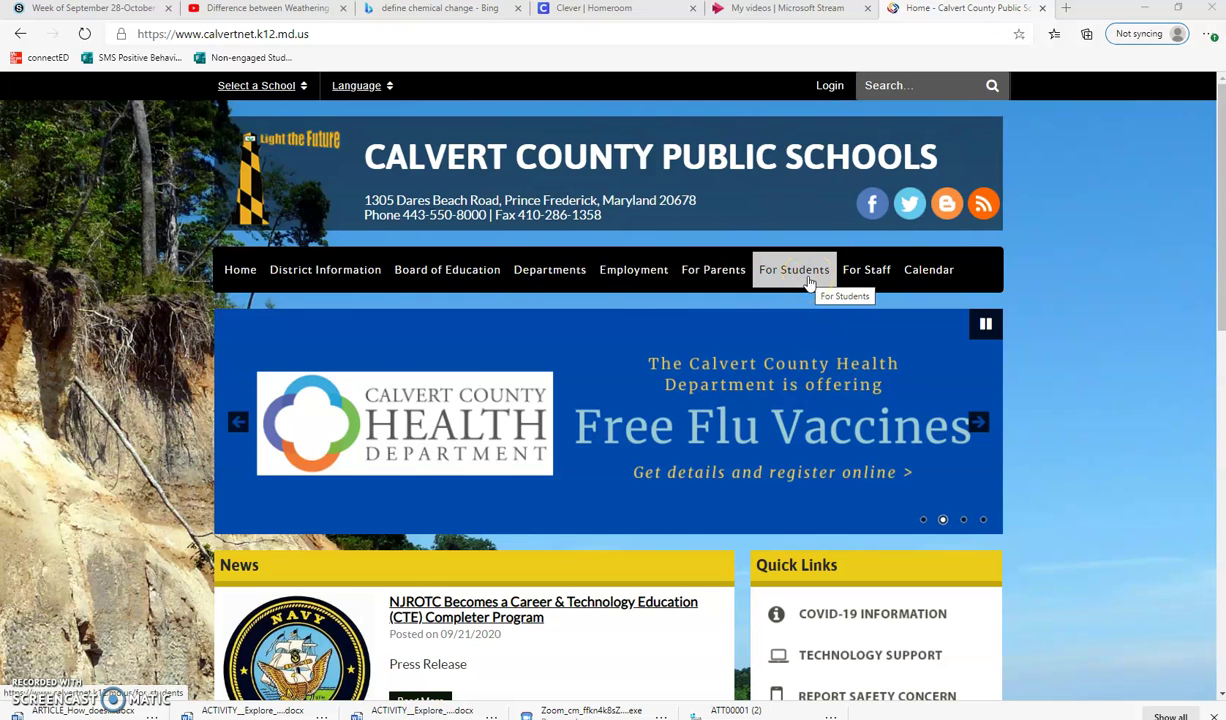
# Open the school district's For Students page and launch Clever from its online tools
pyautogui.click(808, 283)
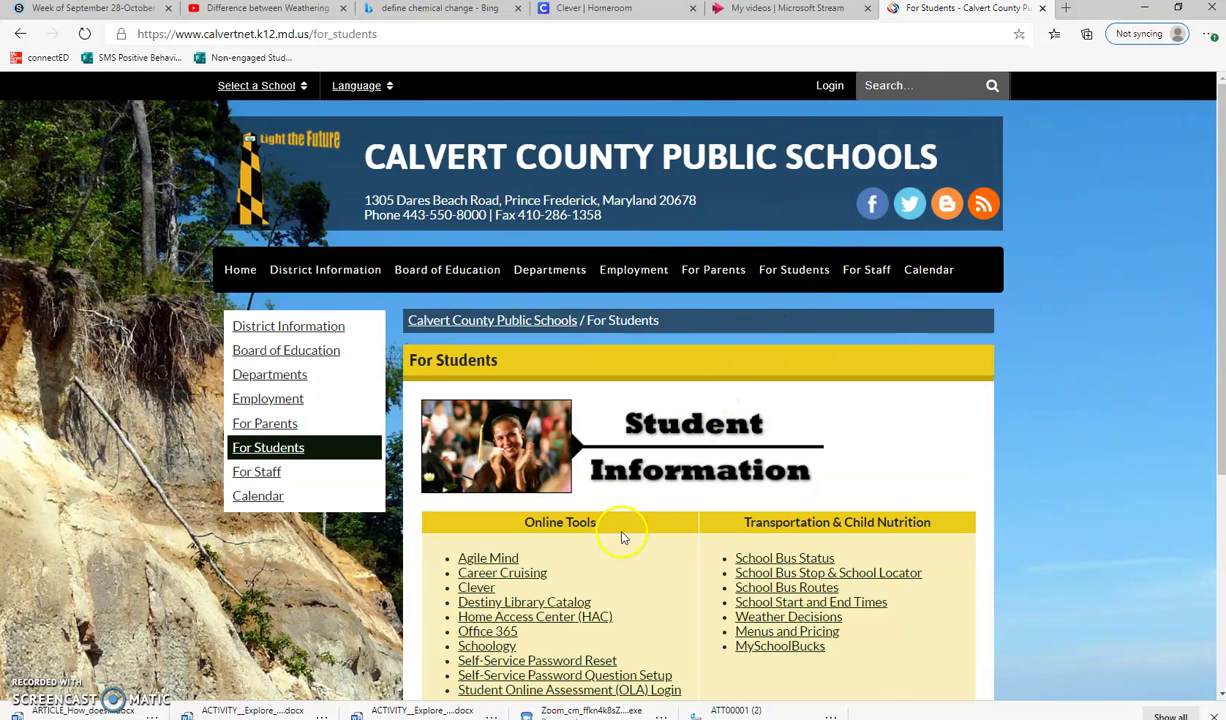
pyautogui.scroll(-1, 626, 511)
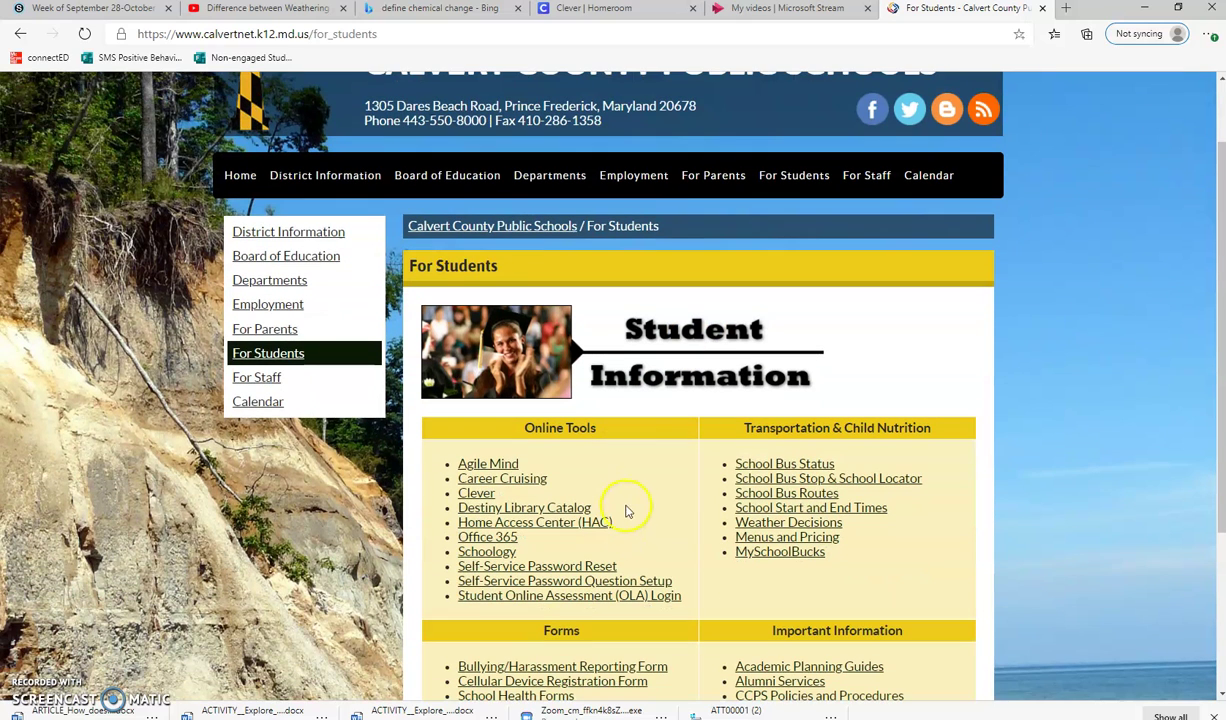
pyautogui.click(468, 494)
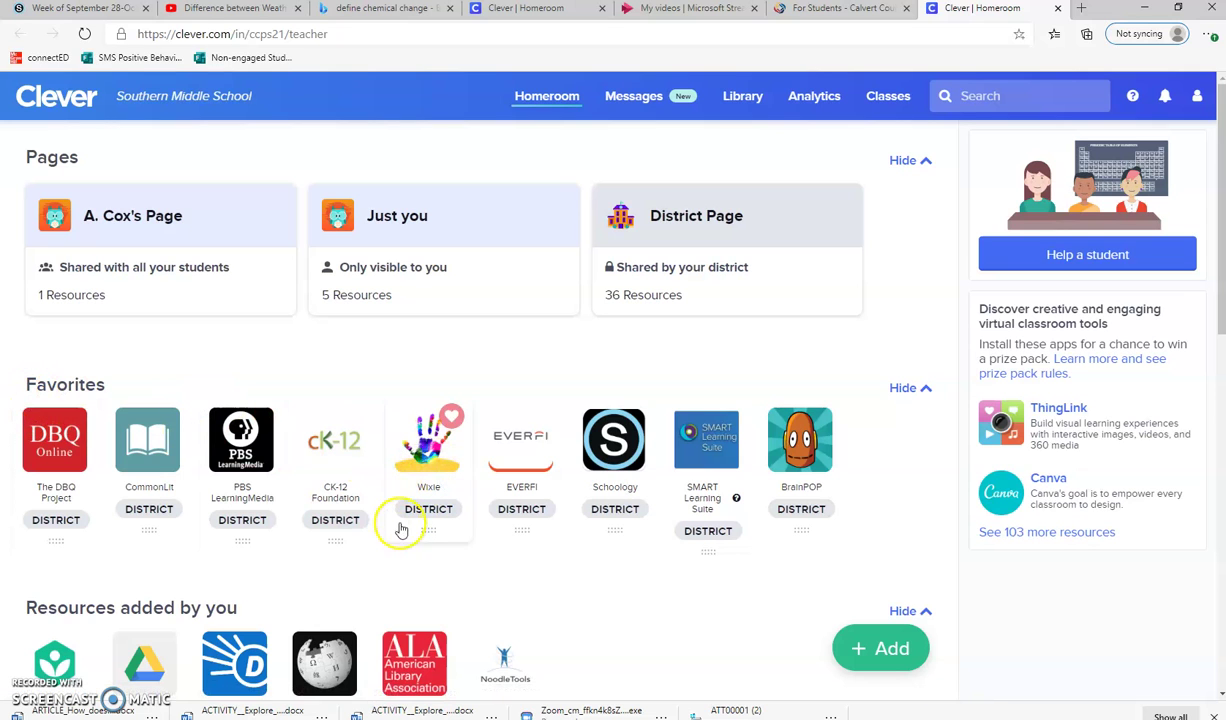
# Launch Wixie from the Essential district resources in Clever
pyautogui.scroll(-3, 539, 588)
pyautogui.scroll(-1, 539, 591)
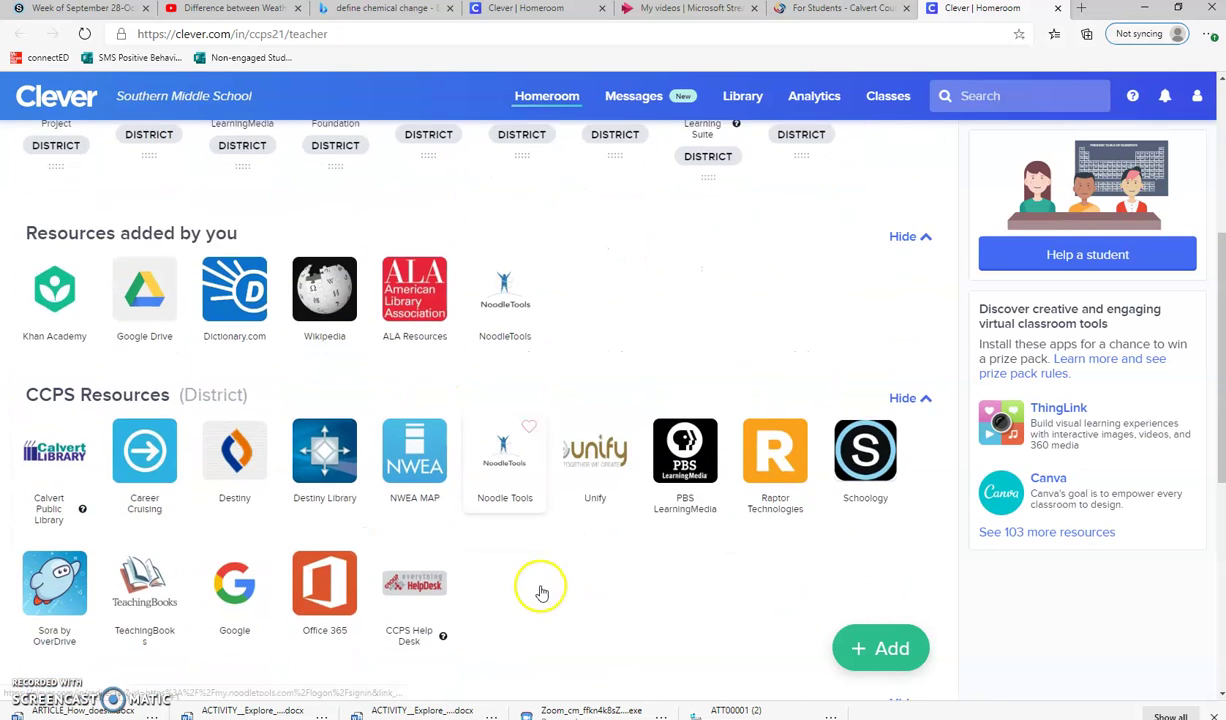
pyautogui.scroll(-2, 539, 591)
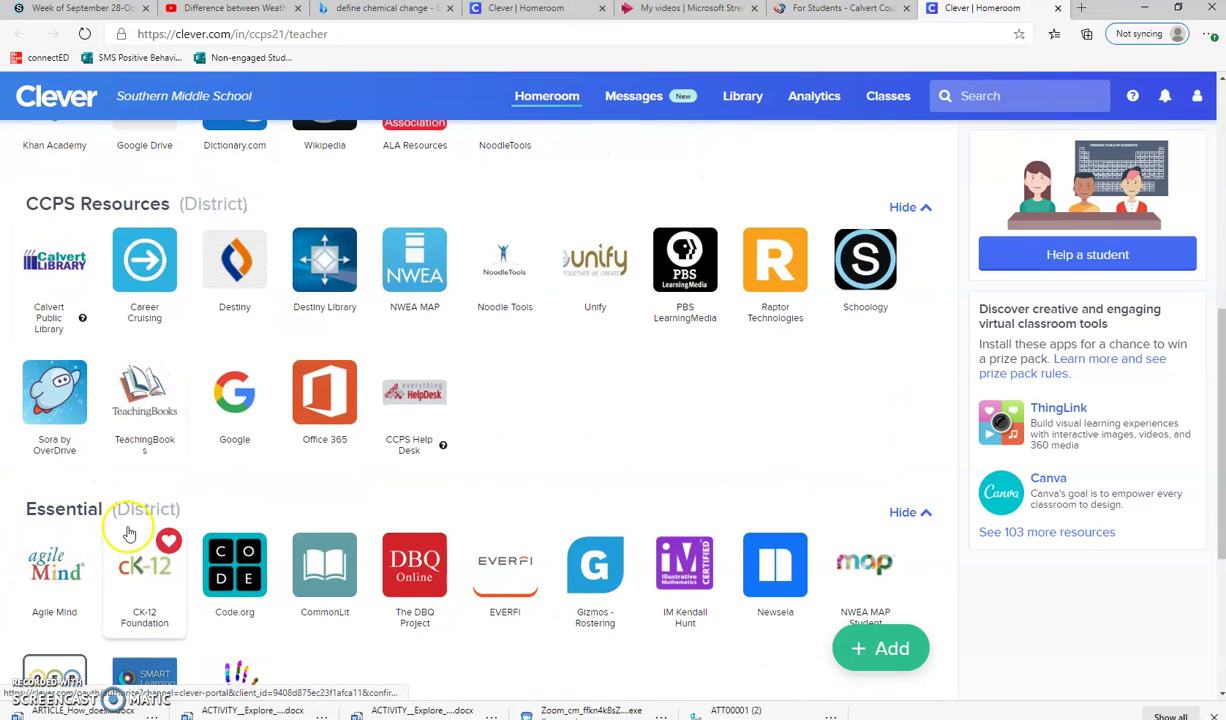
pyautogui.scroll(-2, 129, 534)
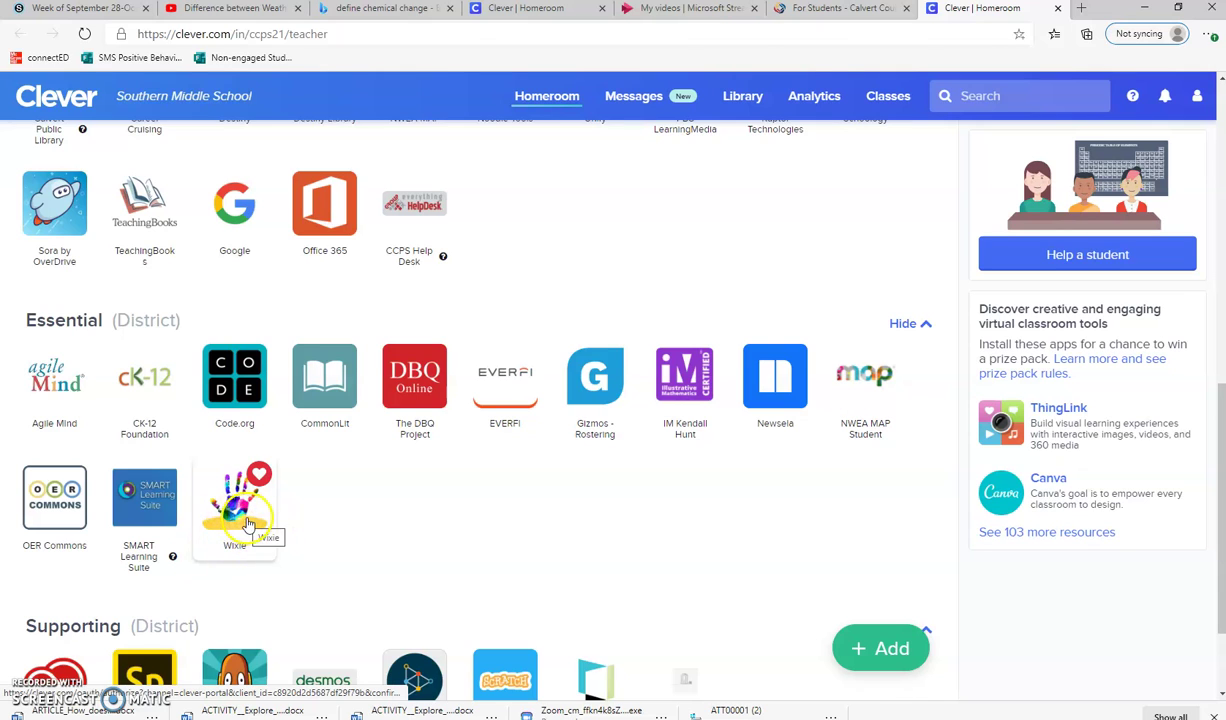
pyautogui.click(249, 524)
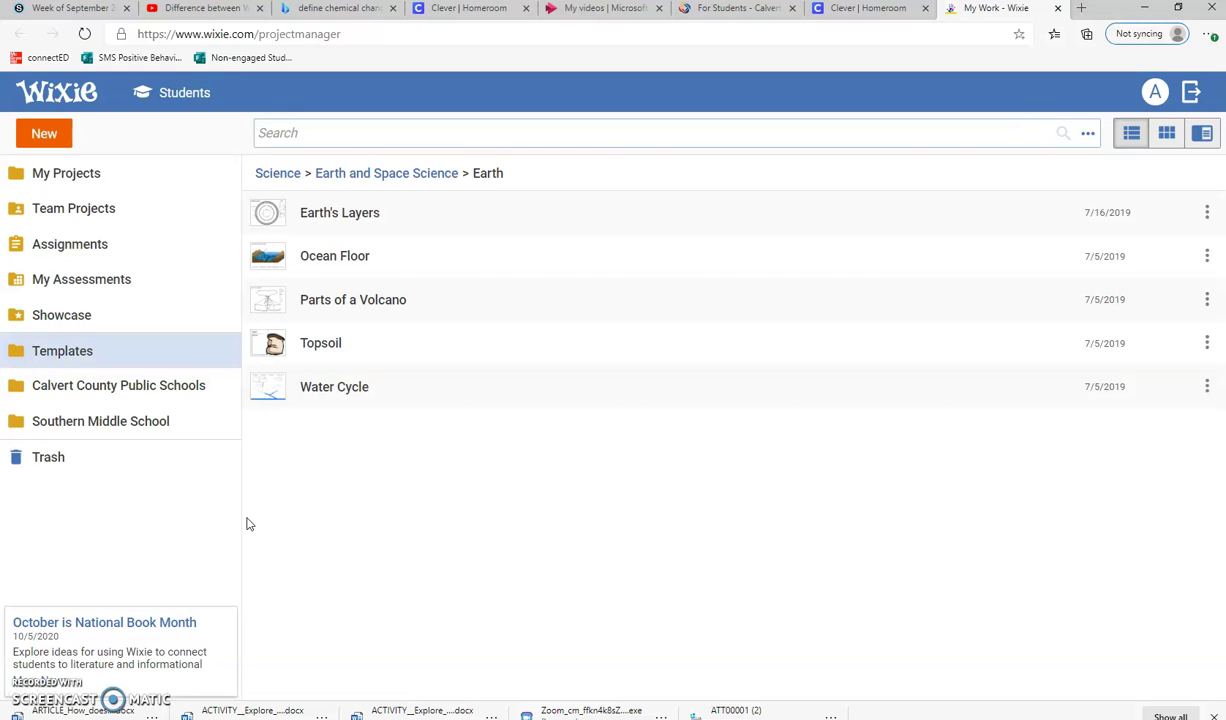
# Show the Wixie assignments and open the Consumer Rights and Responsibilities assignment
pyautogui.click(58, 248)
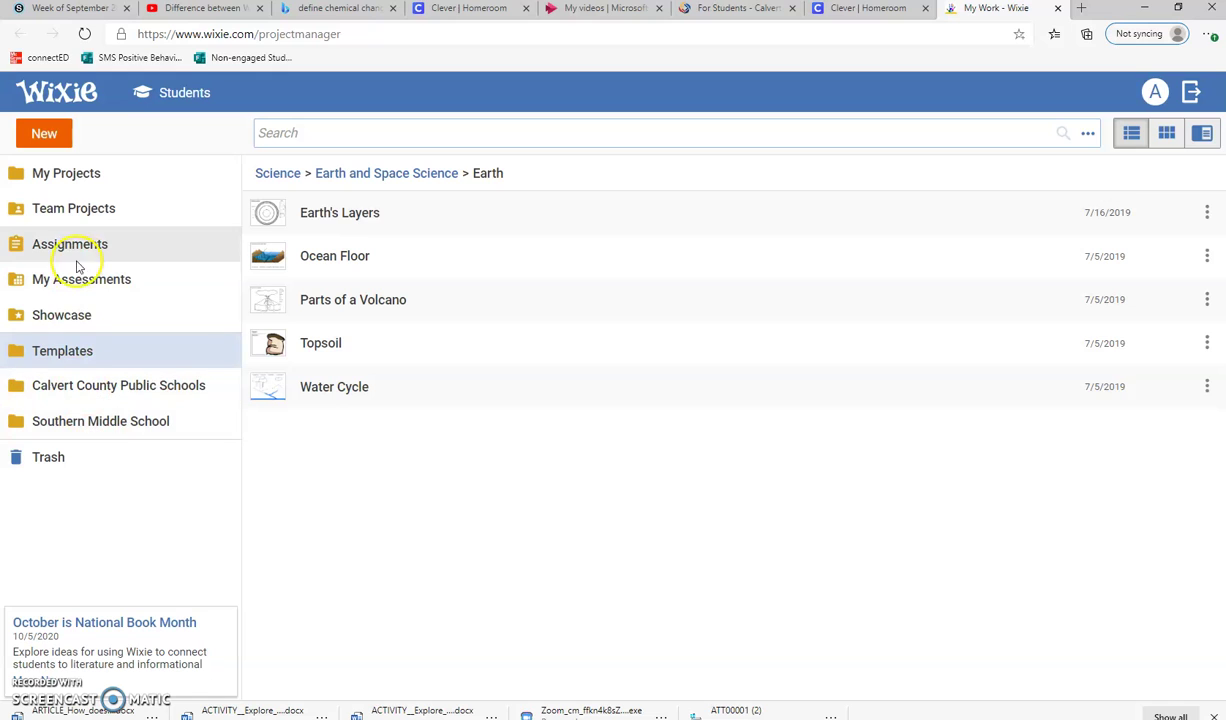
pyautogui.click(79, 253)
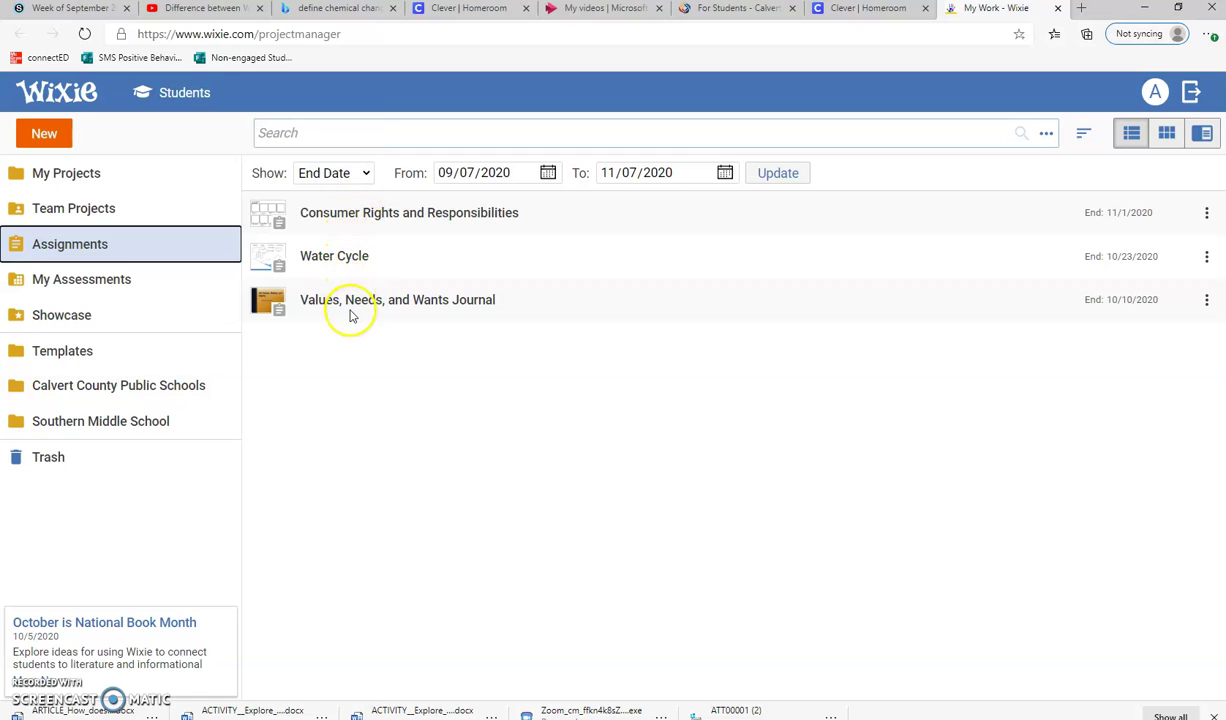
pyautogui.click(355, 216)
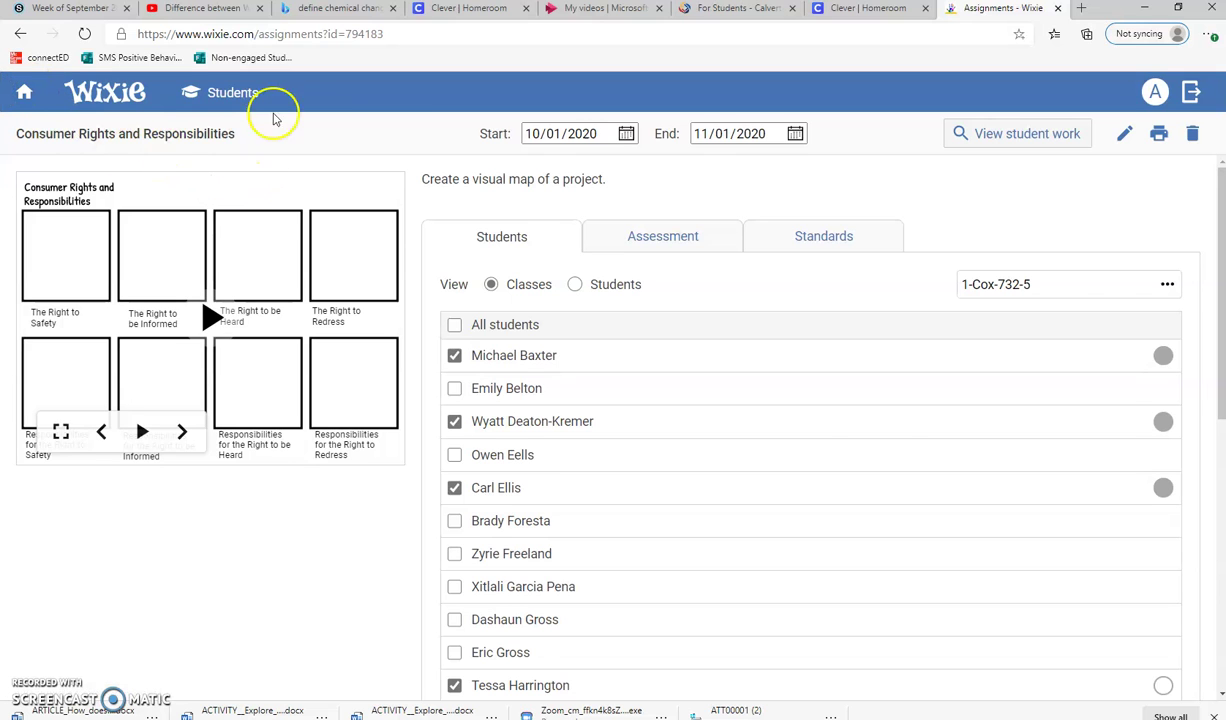
# Open the Consumer Rights and Responsibilities project from My Projects, look at its second page and return to the first
pyautogui.click(53, 95)
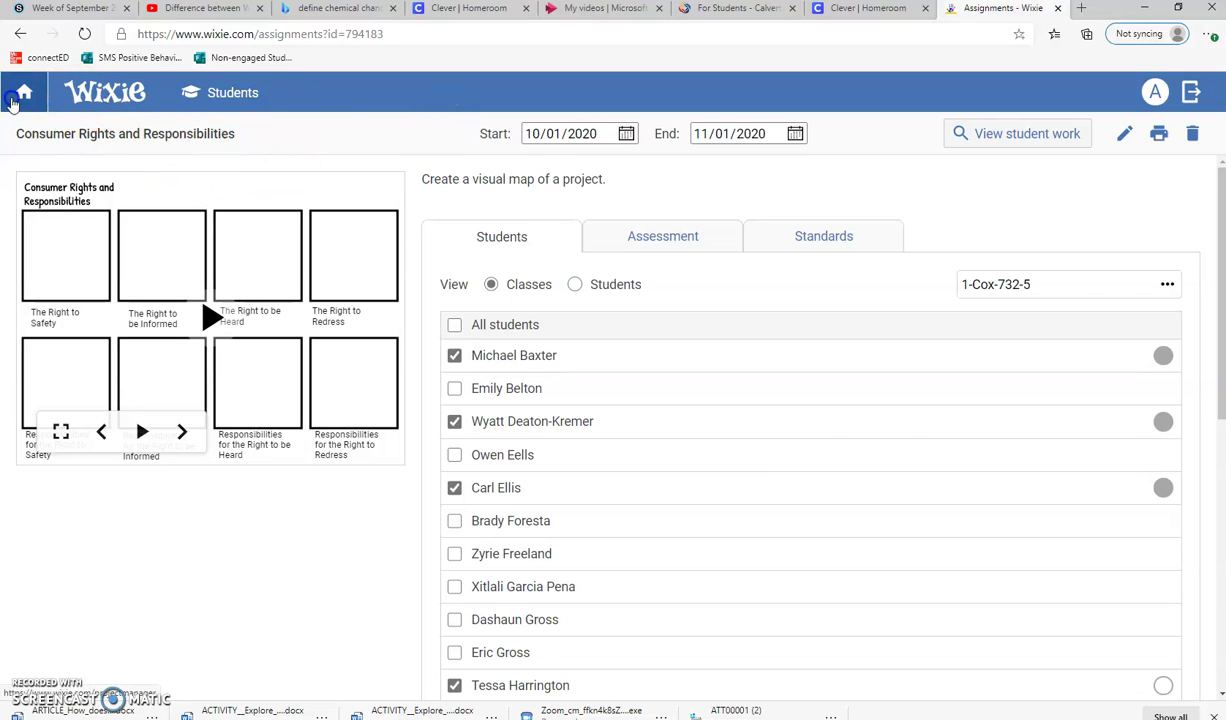
pyautogui.click(85, 177)
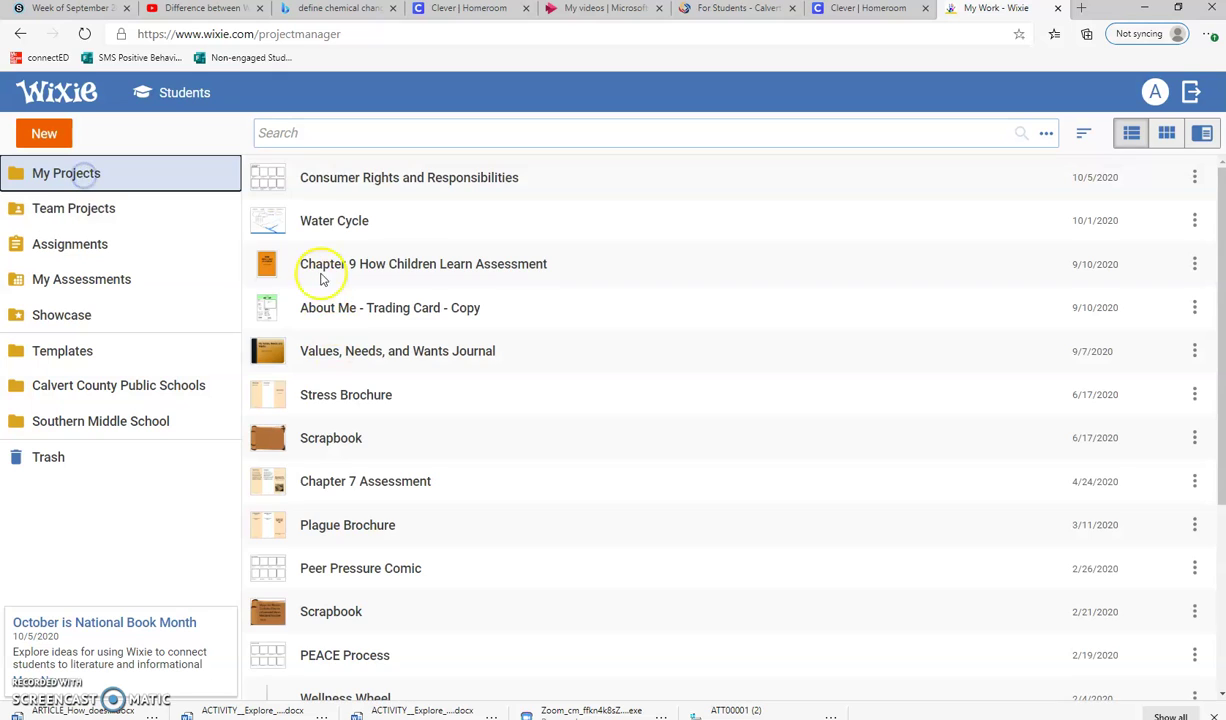
pyautogui.click(335, 177)
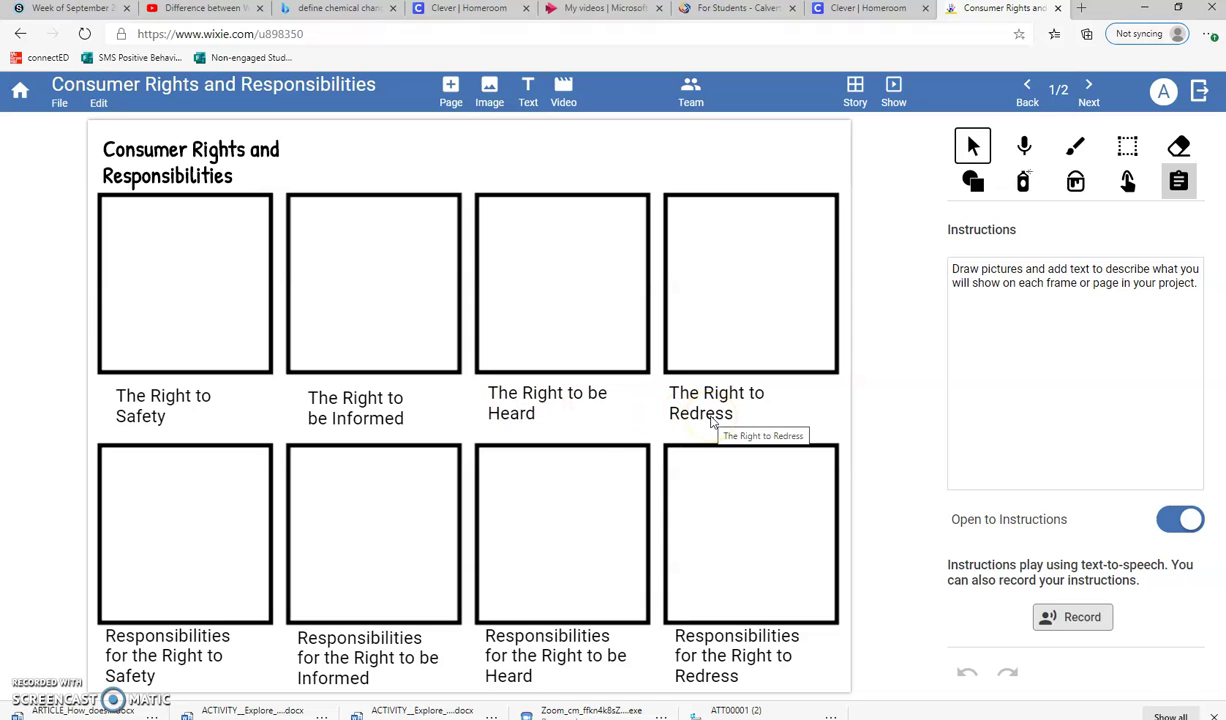
pyautogui.click(1092, 90)
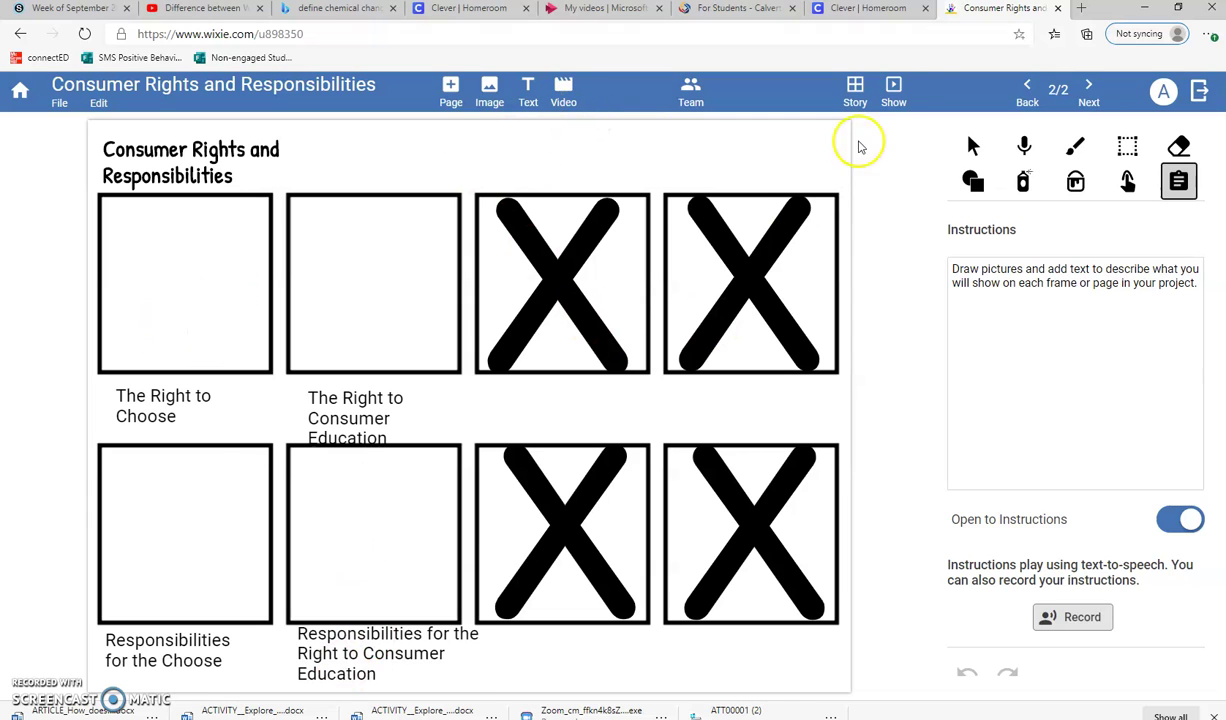
pyautogui.click(1027, 88)
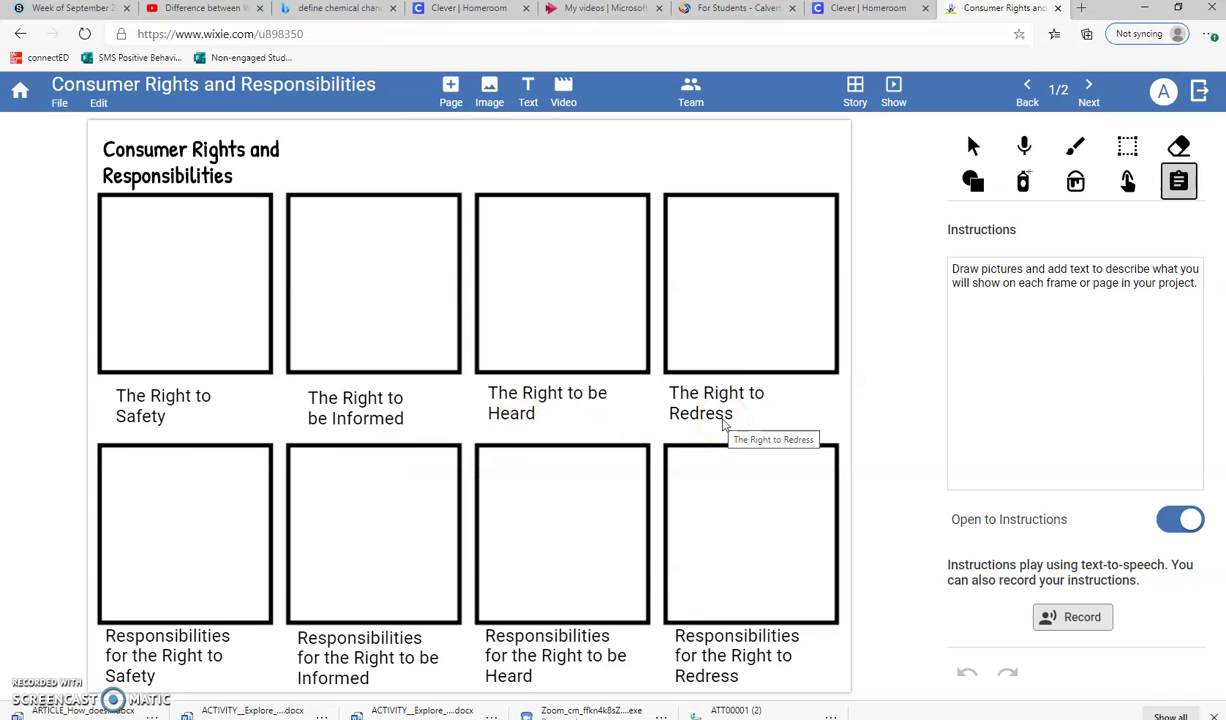
# Switch to Schoology and open "Click Here if you were absent" for Monday, September 28 in Family/Consumer Science: Section 1-2
pyautogui.click(88, 17)
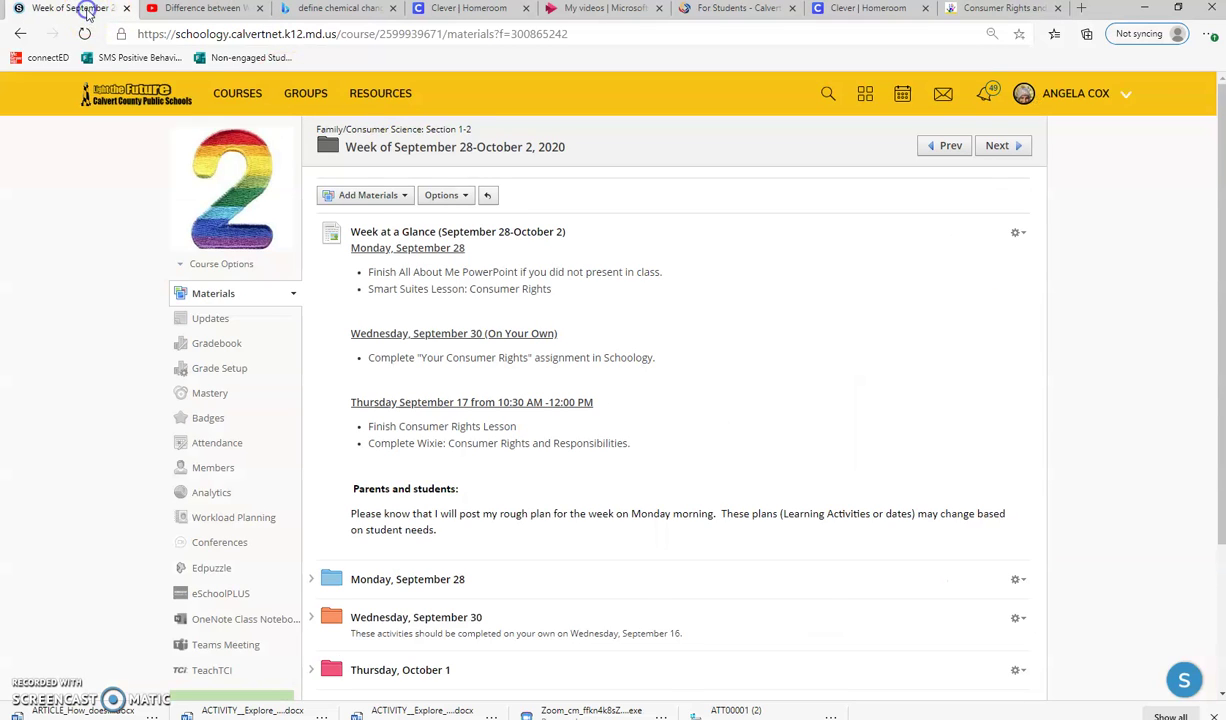
pyautogui.click(237, 93)
pyautogui.click(511, 290)
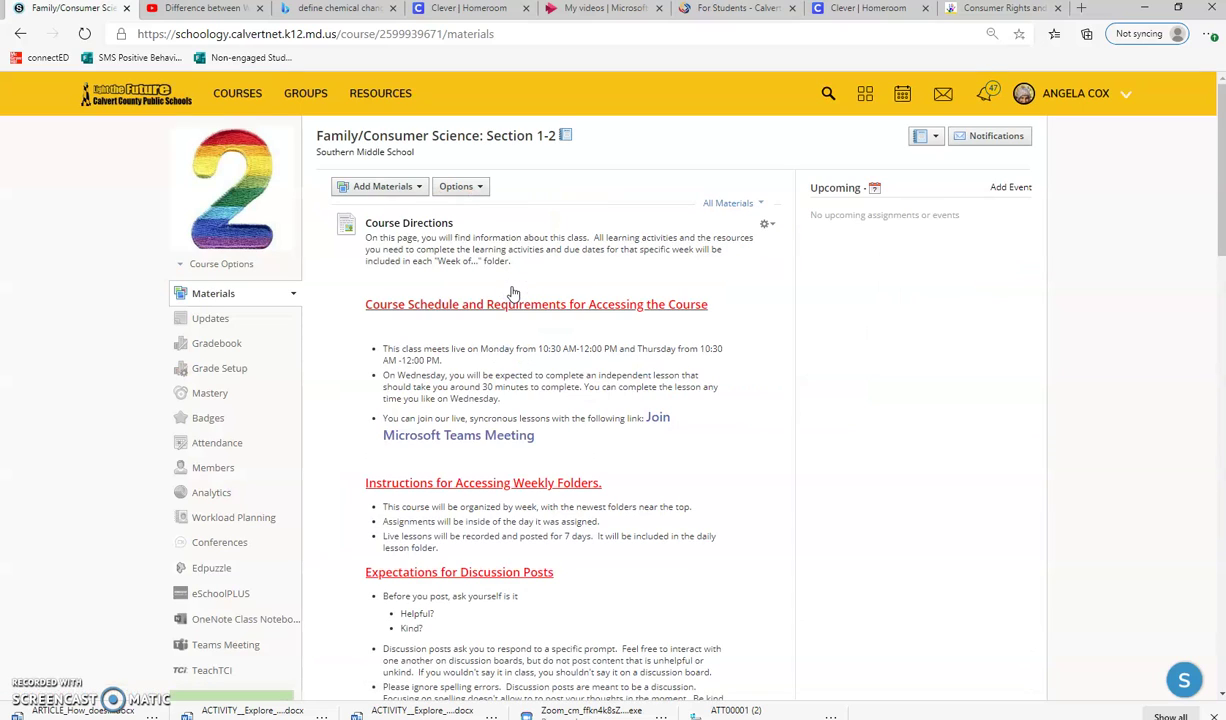
pyautogui.scroll(-8, 540, 455)
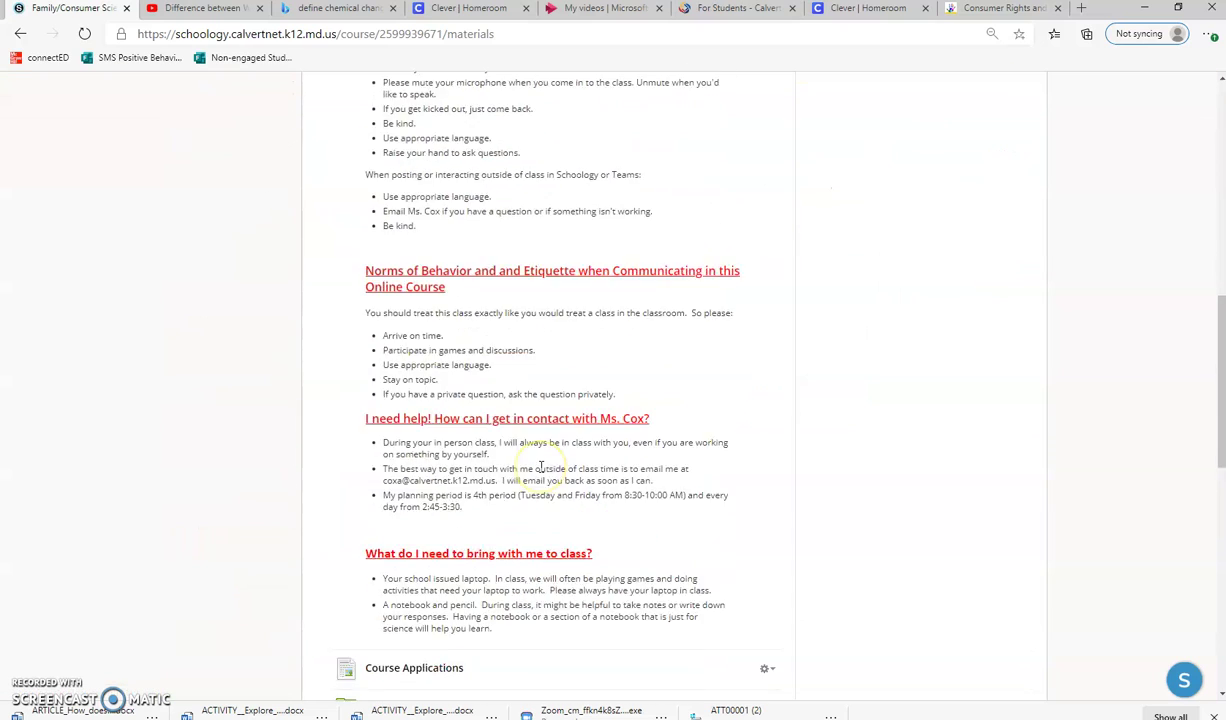
pyautogui.scroll(-3, 540, 466)
pyautogui.click(425, 555)
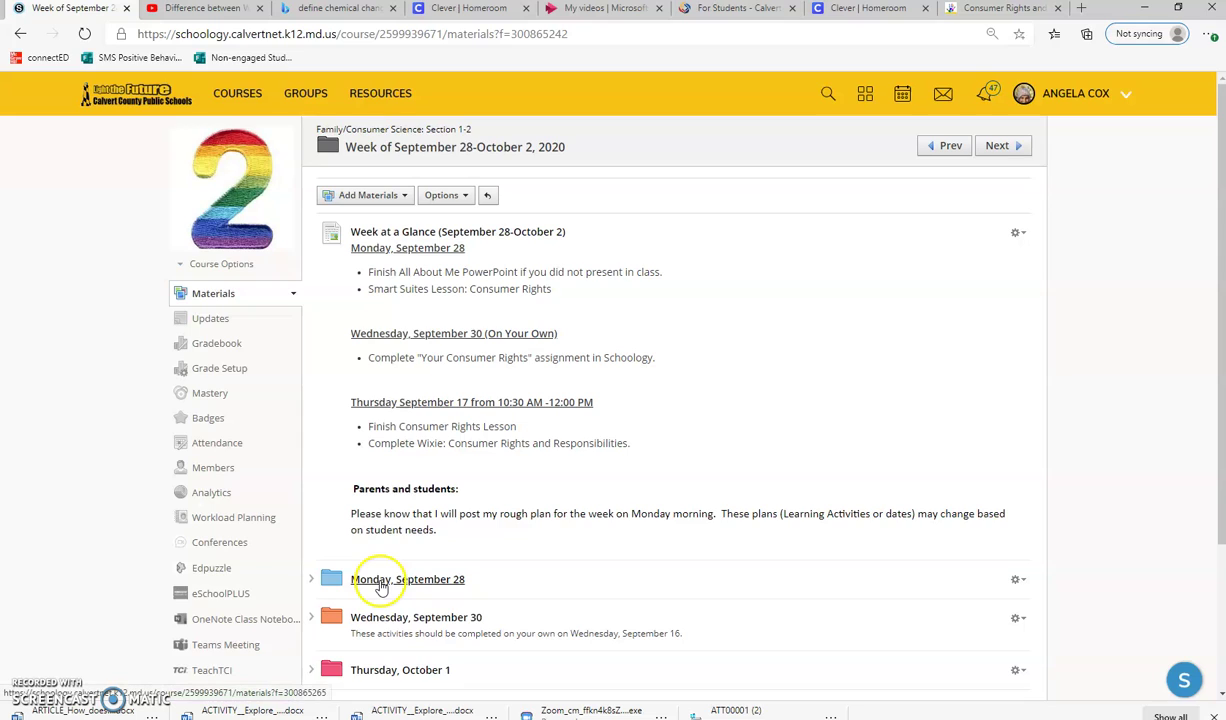
pyautogui.click(380, 580)
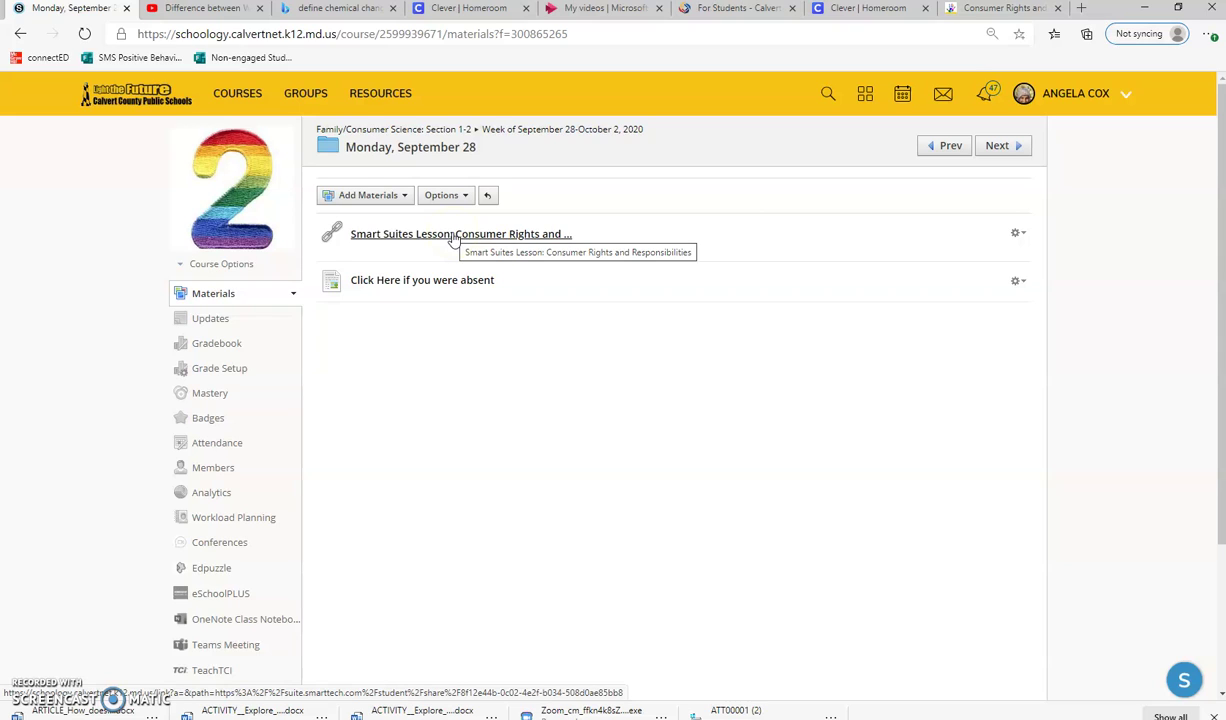
pyautogui.click(419, 283)
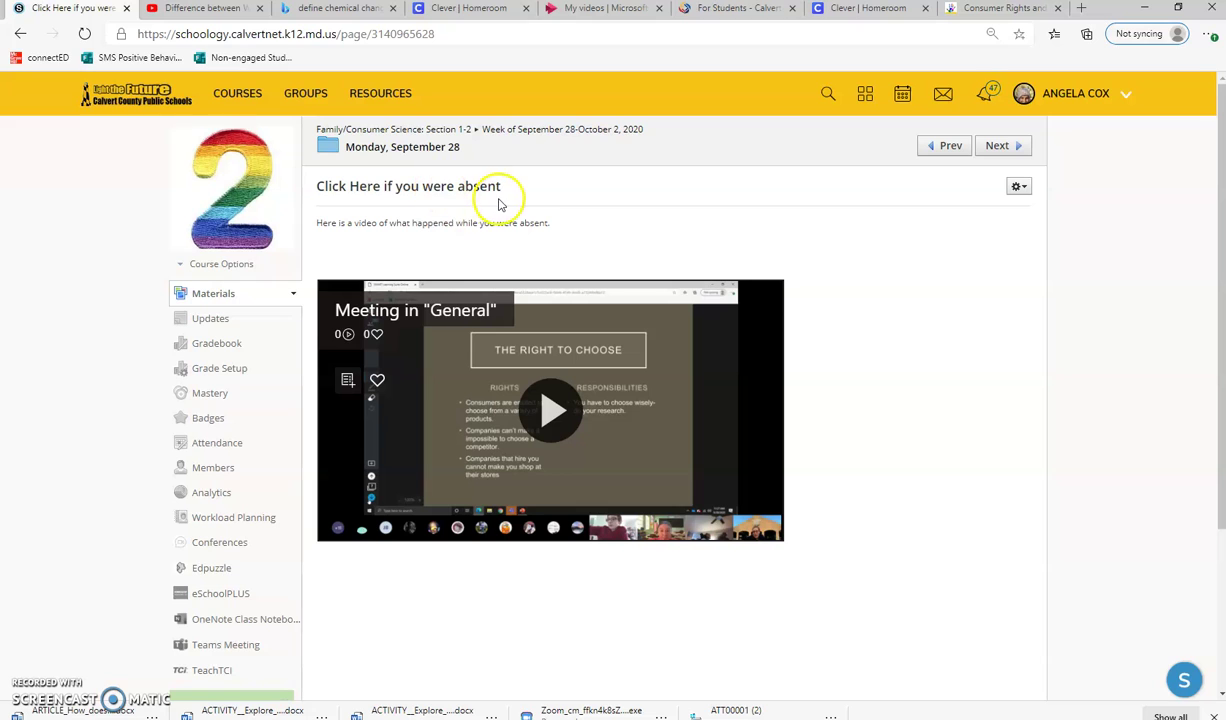
# Switch back to the Wixie project, add a text box and place it in the upper part of The Right to Safety frame
pyautogui.click(985, 9)
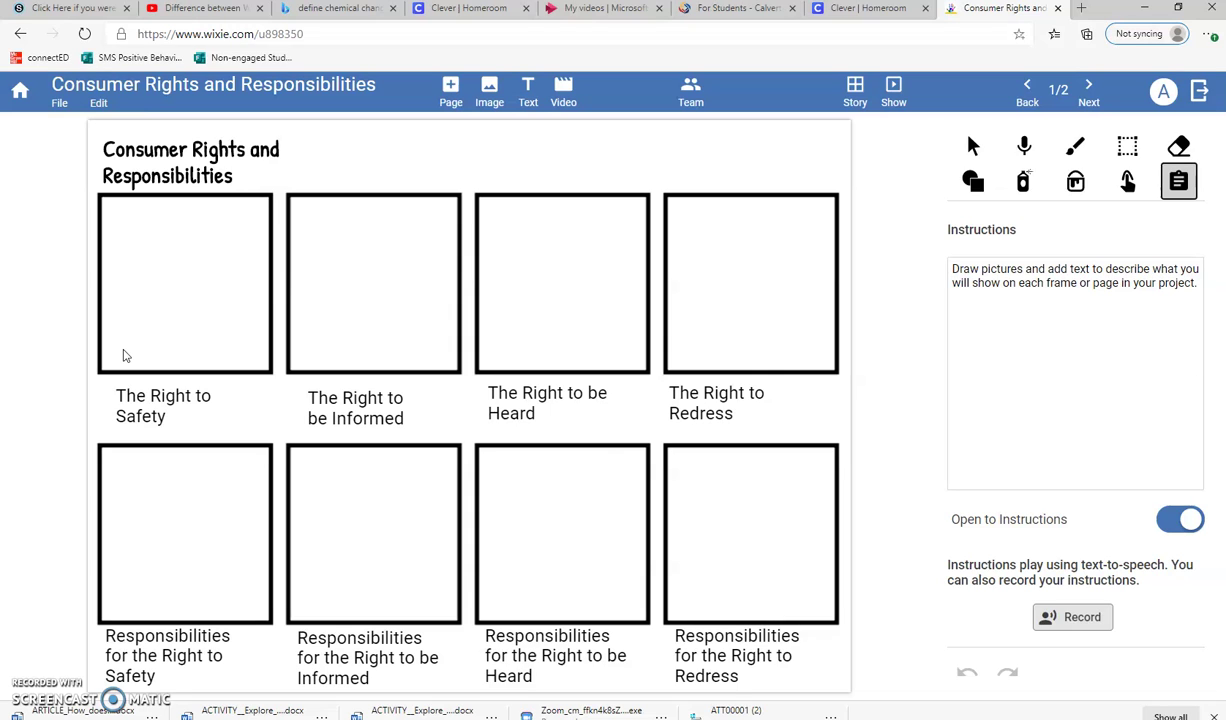
pyautogui.click(529, 93)
pyautogui.moveTo(414, 382)
pyautogui.mouseDown()
pyautogui.moveTo(301, 382)
pyautogui.moveTo(217, 316)
pyautogui.moveTo(362, 372)
pyautogui.moveTo(419, 378)
pyautogui.mouseUp()
pyautogui.click(472, 408)
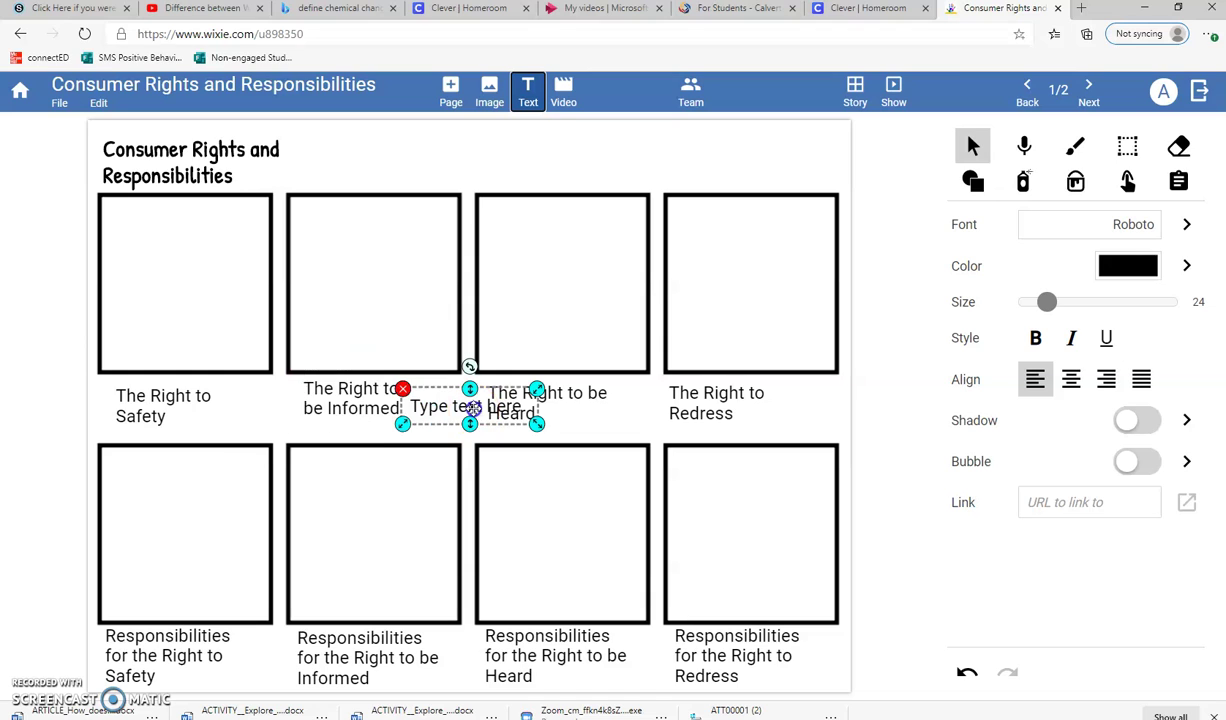
pyautogui.moveTo(472, 408); pyautogui.dragTo(180, 229)
pyautogui.click(180, 229)
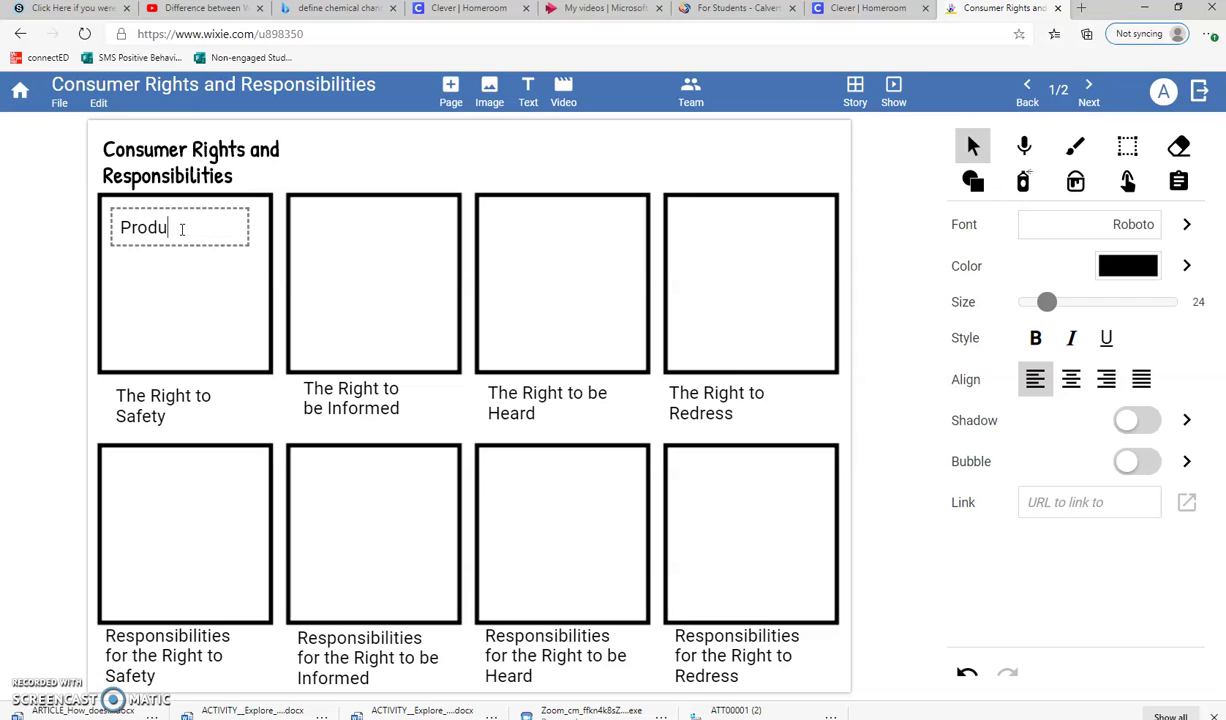
# Write "Products should not hurt you if you use them correctly." in the text box of The Right to Safety frame
pyautogui.write('Products should not hurt you if you c')
pyautogui.press('BackSpace')
pyautogui.write('y')
pyautogui.press('BackSpace')
pyautogui.write('use the')
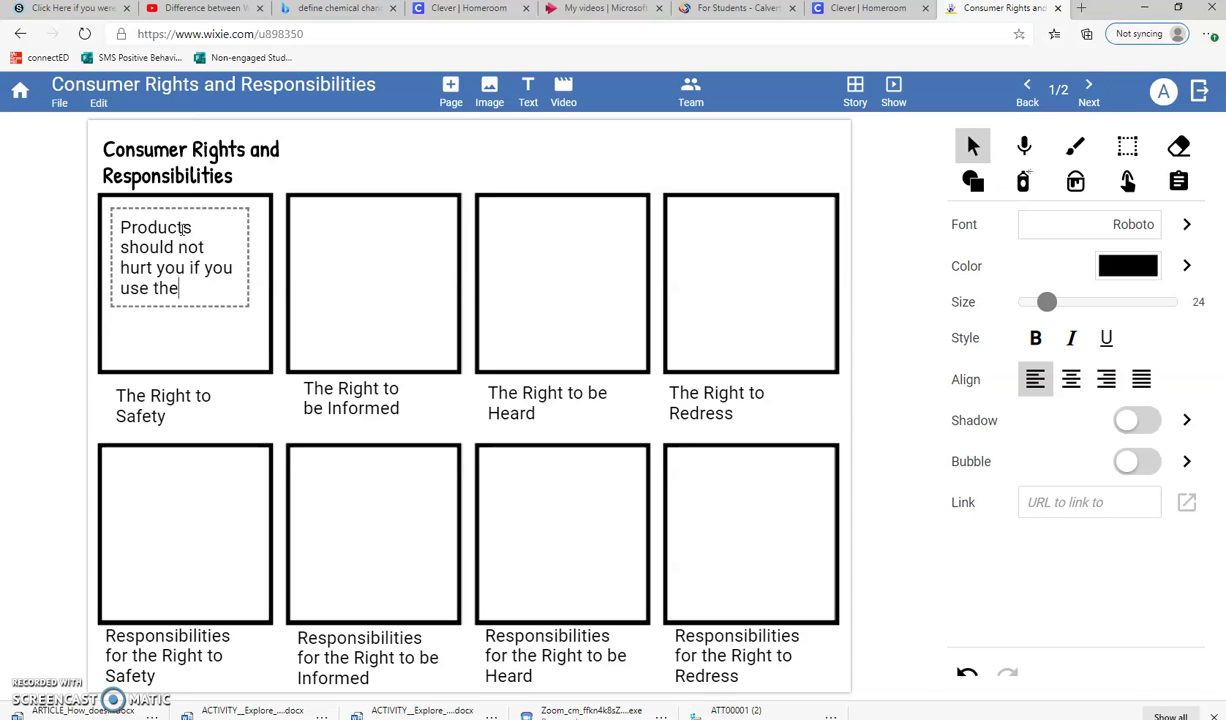
pyautogui.write('m correctly.')
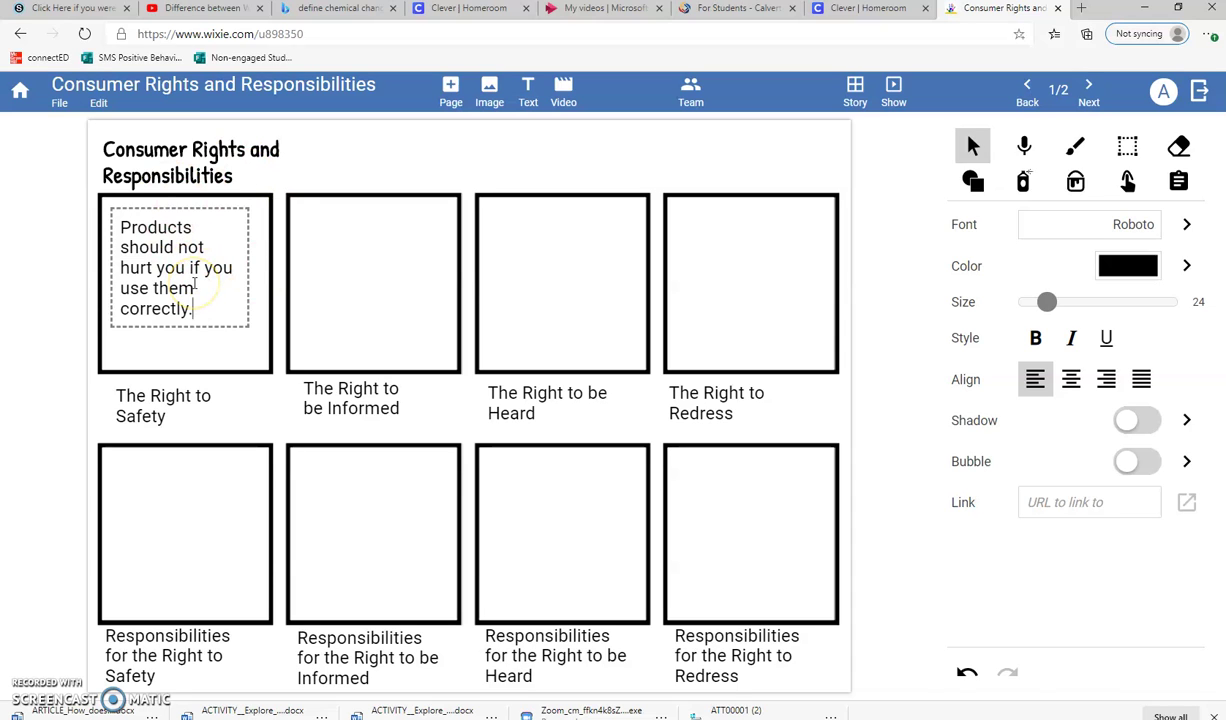
# Set the safety text's size to 13 and move it to the bottom of The Right to Safety frame
pyautogui.click(181, 211)
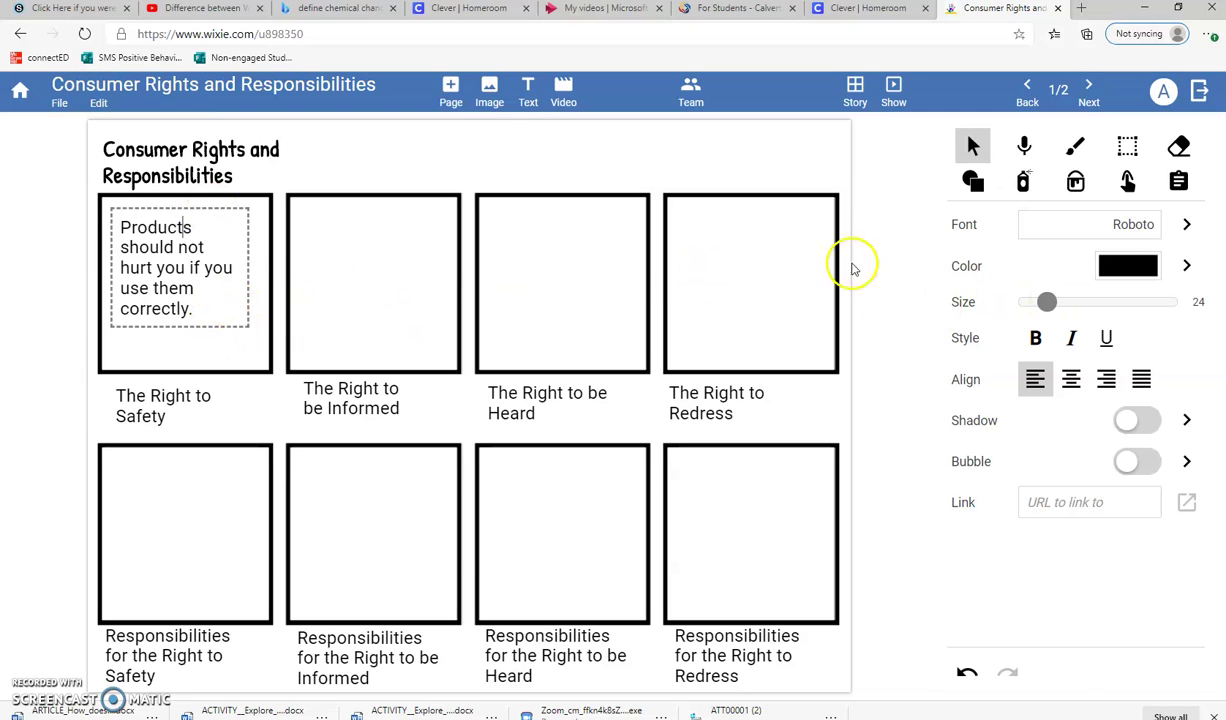
pyautogui.moveTo(1046, 302); pyautogui.dragTo(1035, 306)
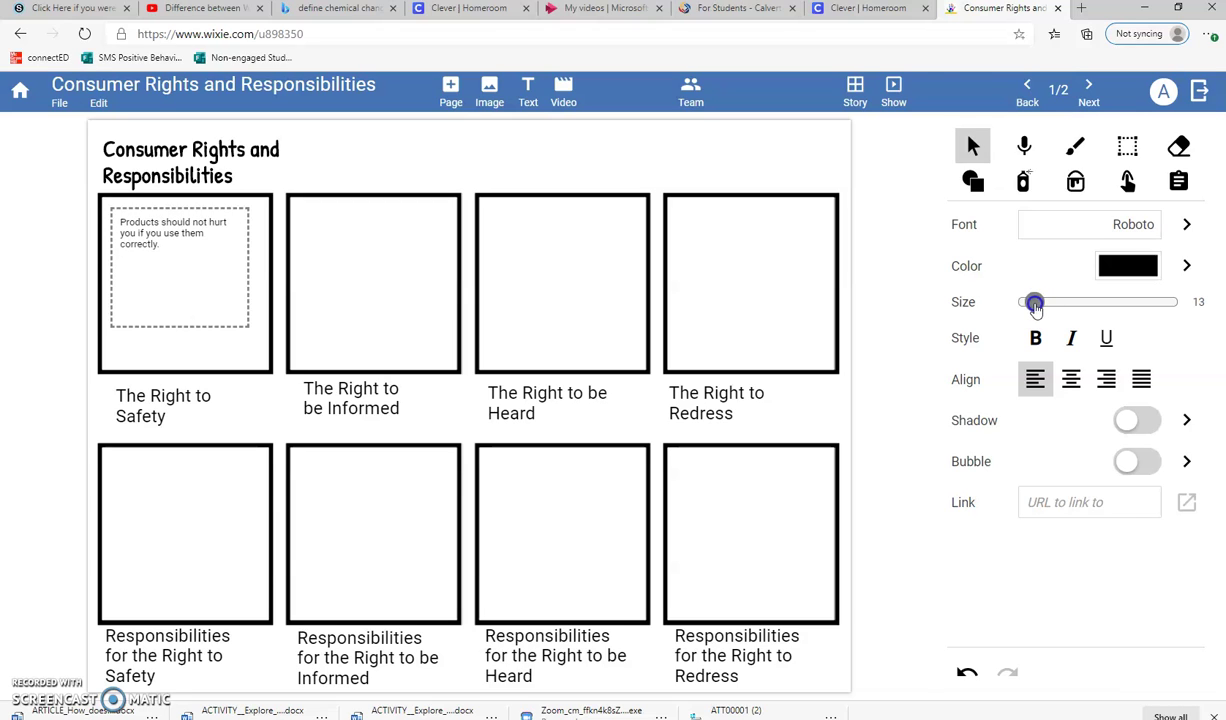
pyautogui.click(176, 208)
pyautogui.click(176, 208)
pyautogui.moveTo(197, 204); pyautogui.dragTo(204, 340)
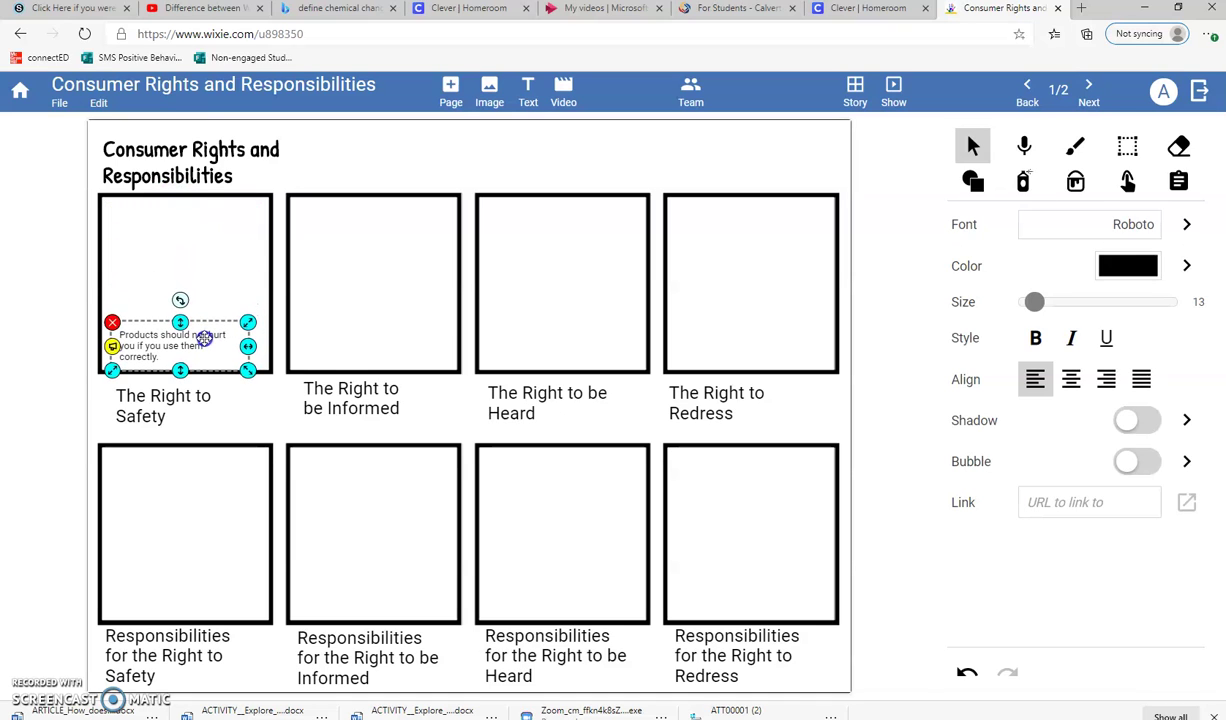
pyautogui.click(211, 256)
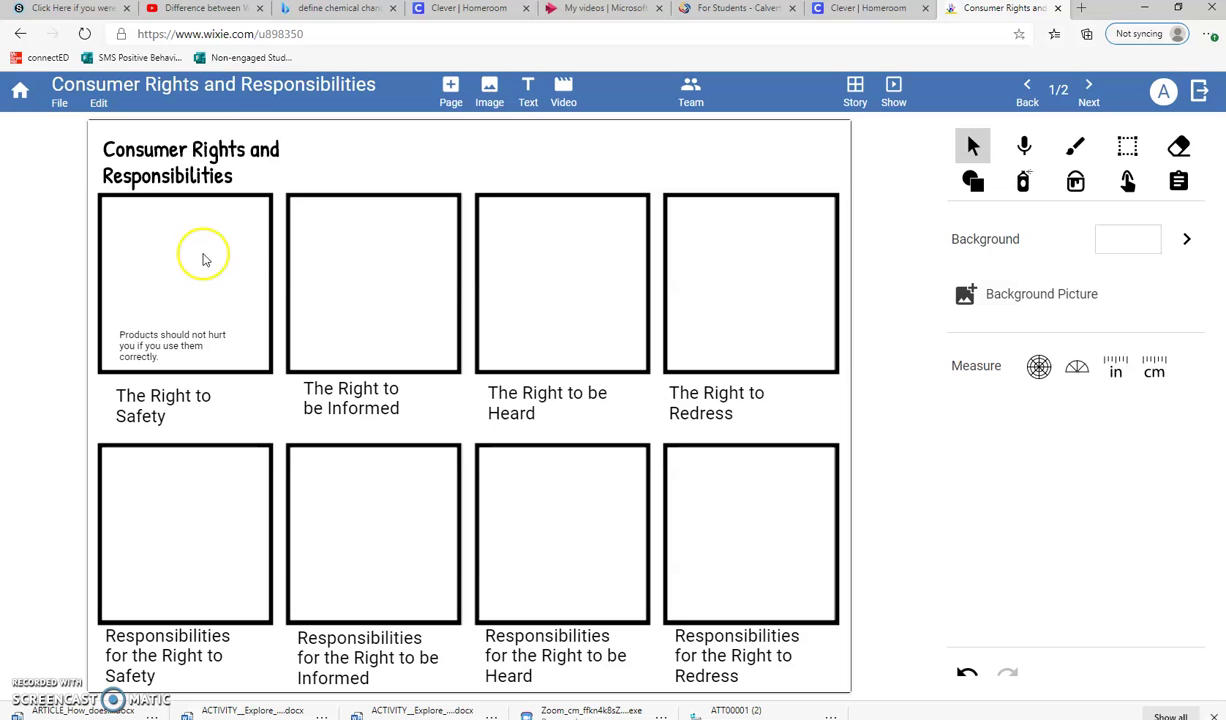
# Search the image library for "bike", look through the pictures and close it without adding one
pyautogui.click(489, 91)
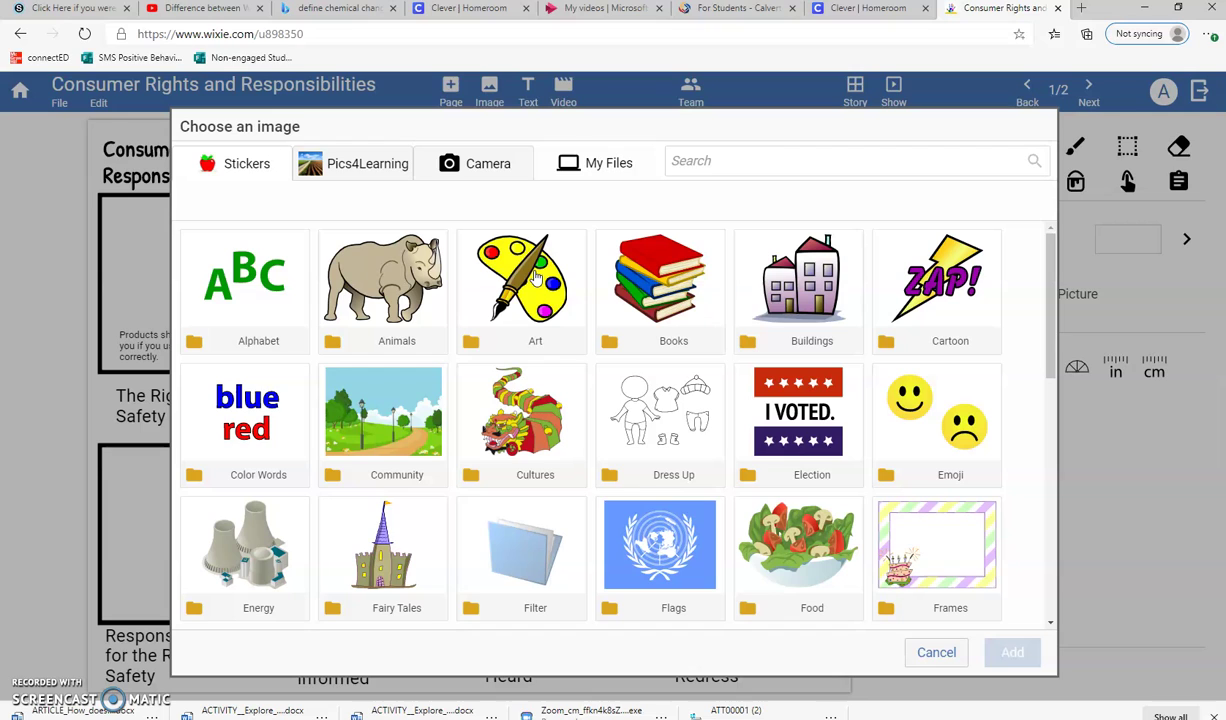
pyautogui.click(732, 157)
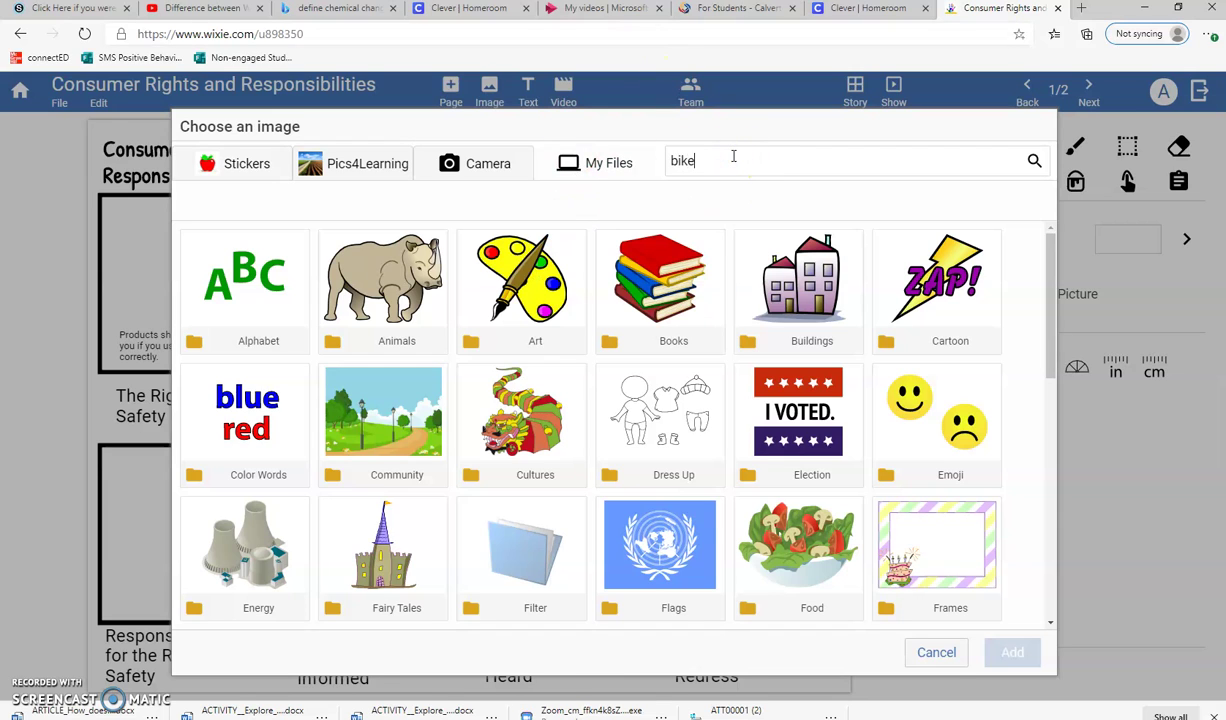
pyautogui.press('Return')
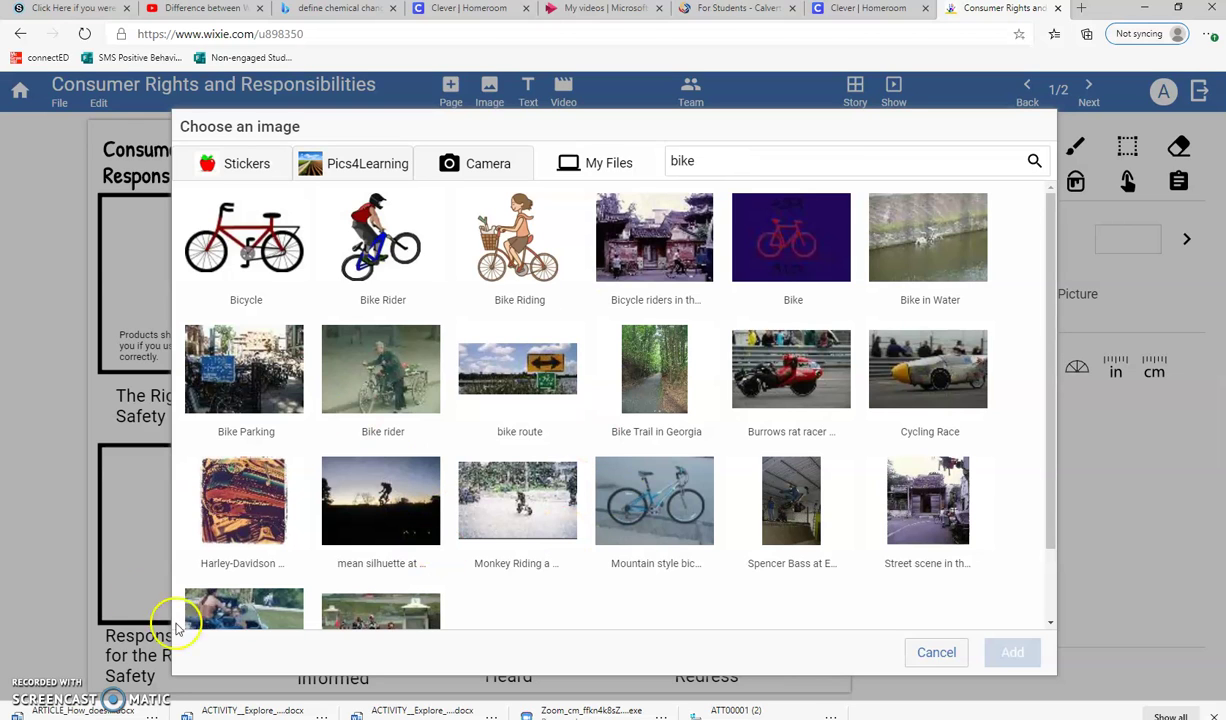
pyautogui.scroll(-1, 309, 528)
pyautogui.scroll(1, 447, 581)
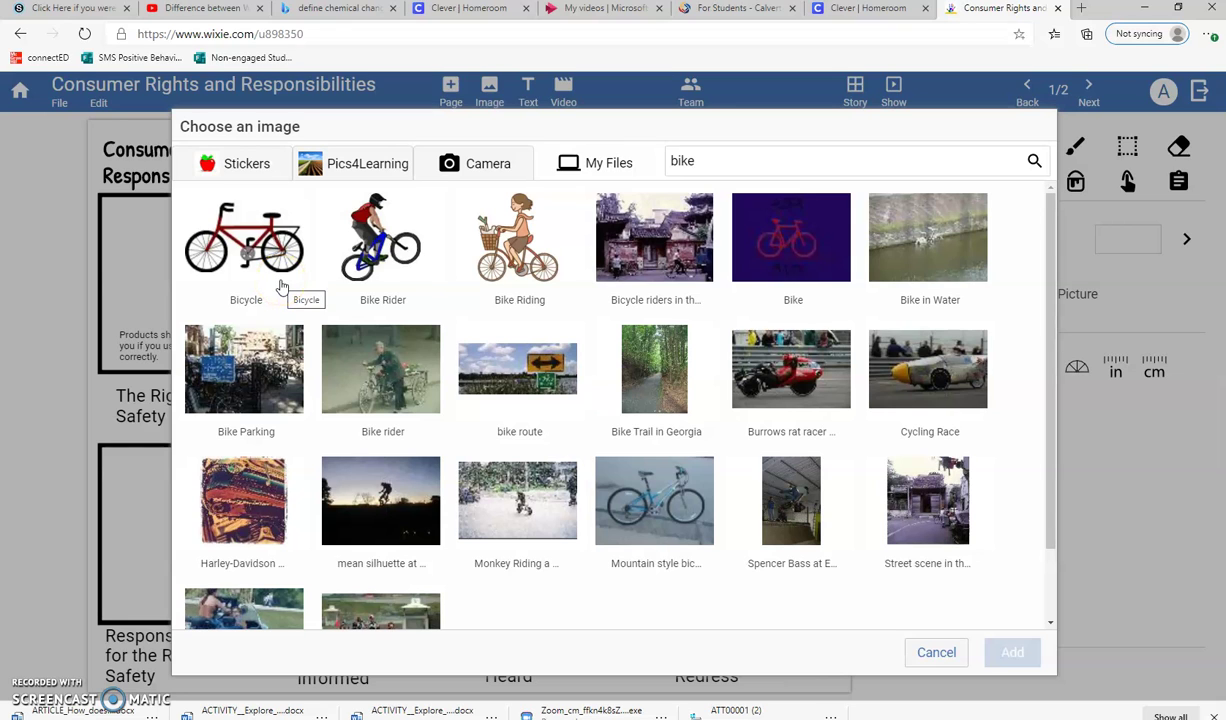
pyautogui.click(943, 655)
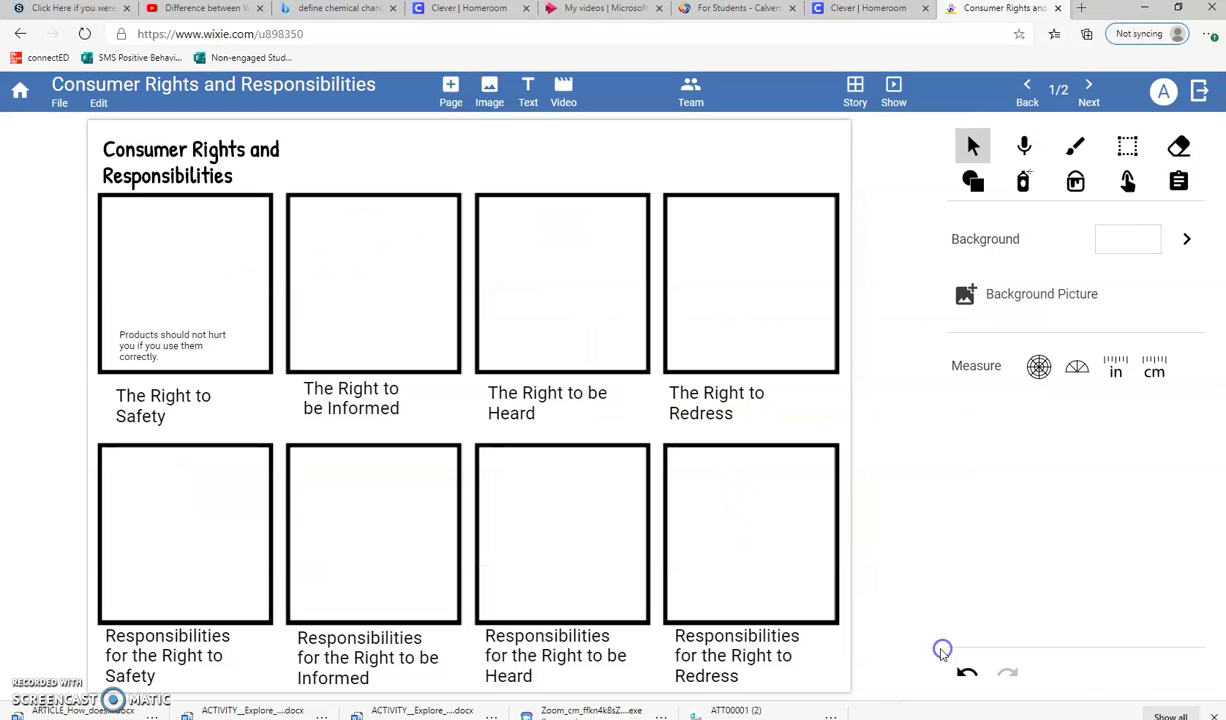
# Search Bing images for "bike crash" in a new browser tab and save the picture of the fallen cyclist in a blue top to Downloads
pyautogui.click(489, 88)
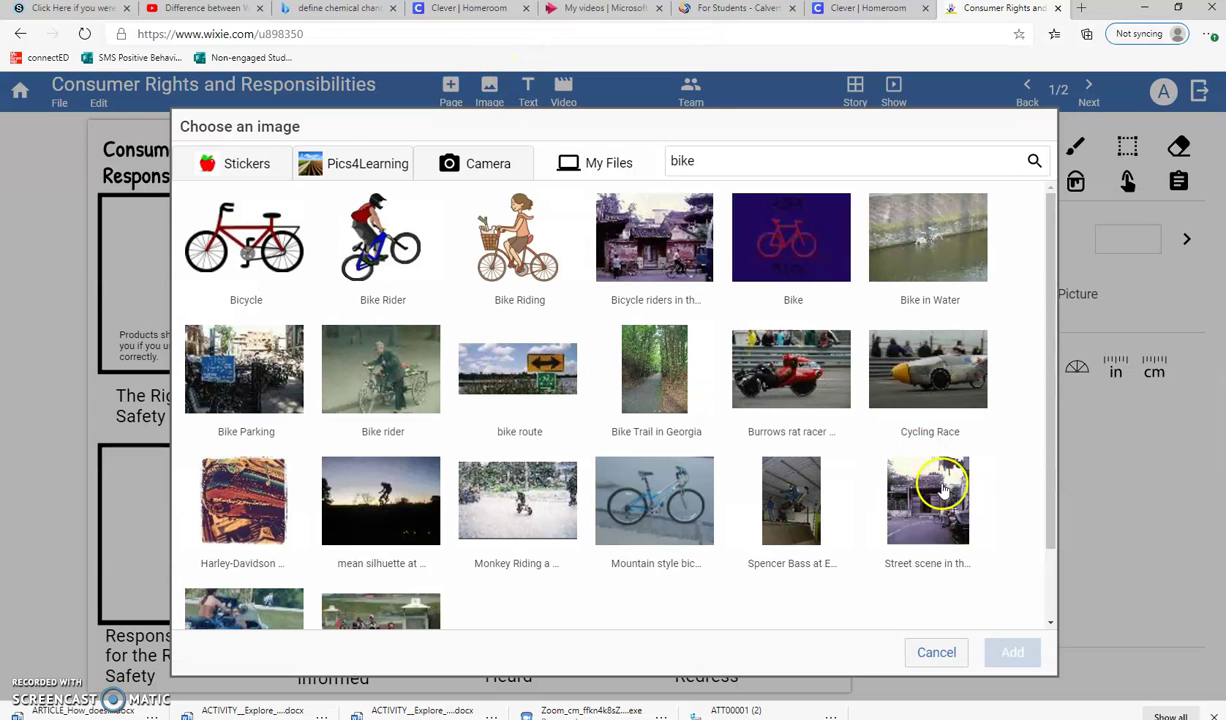
pyautogui.click(940, 653)
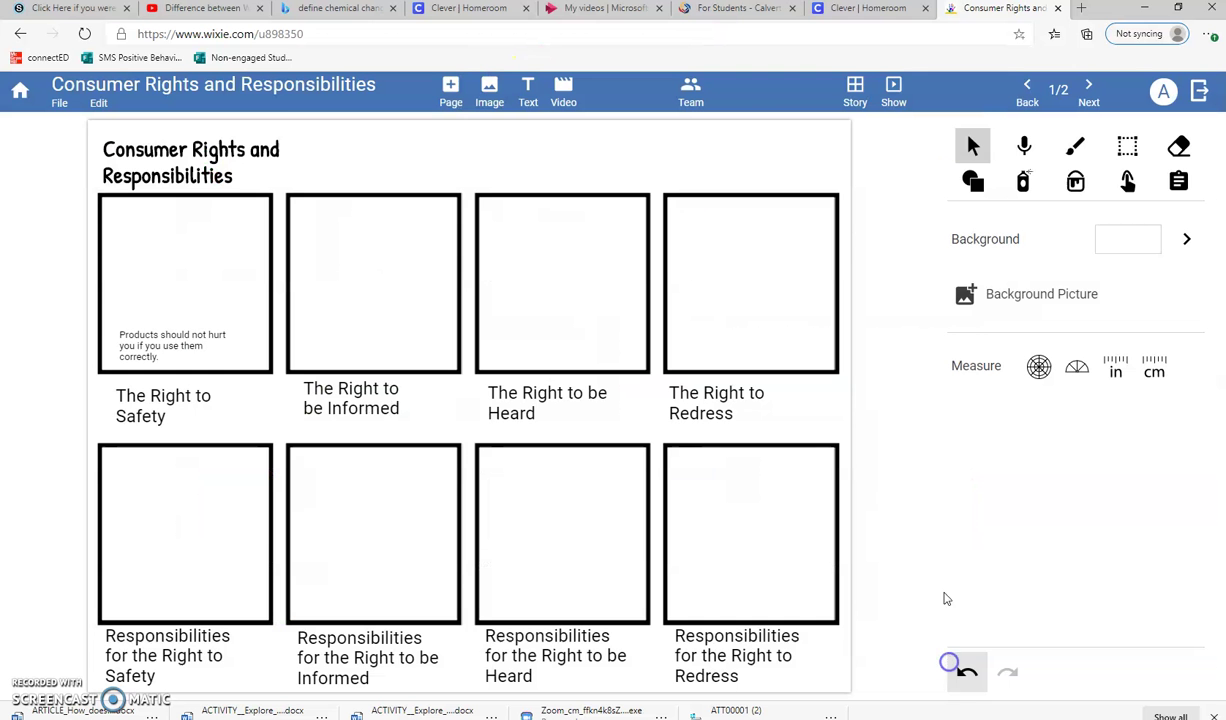
pyautogui.click(1081, 8)
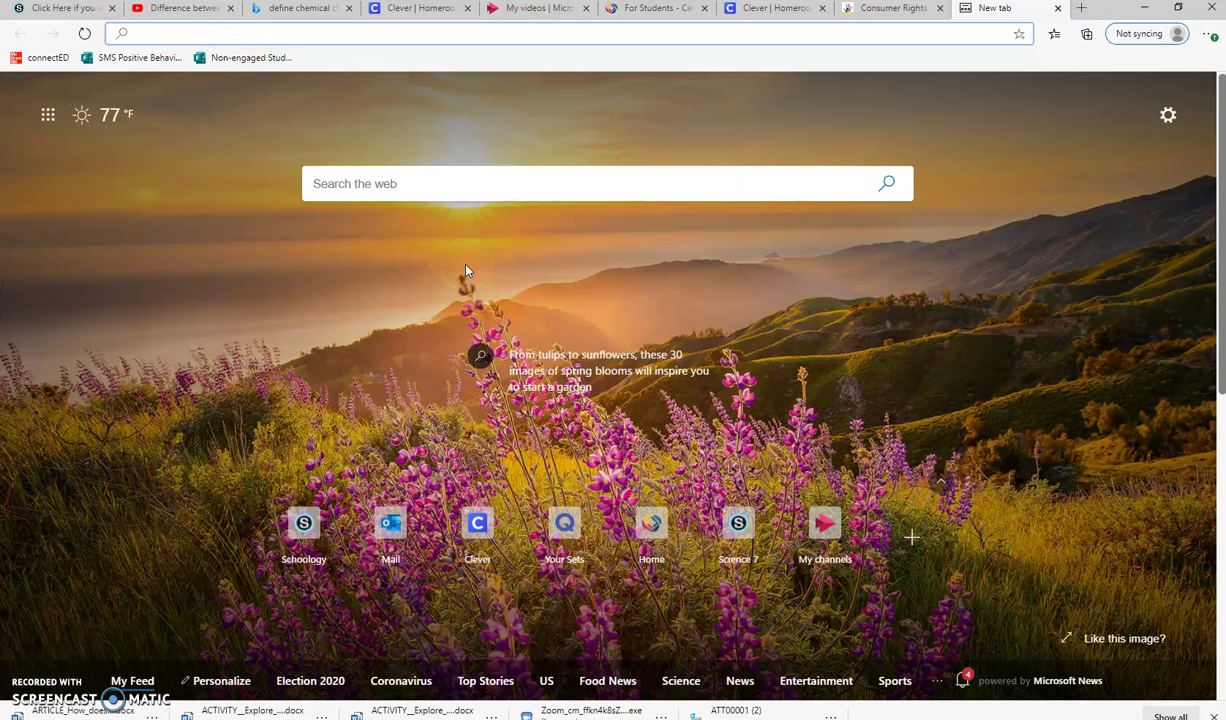
pyautogui.write('bike cr')
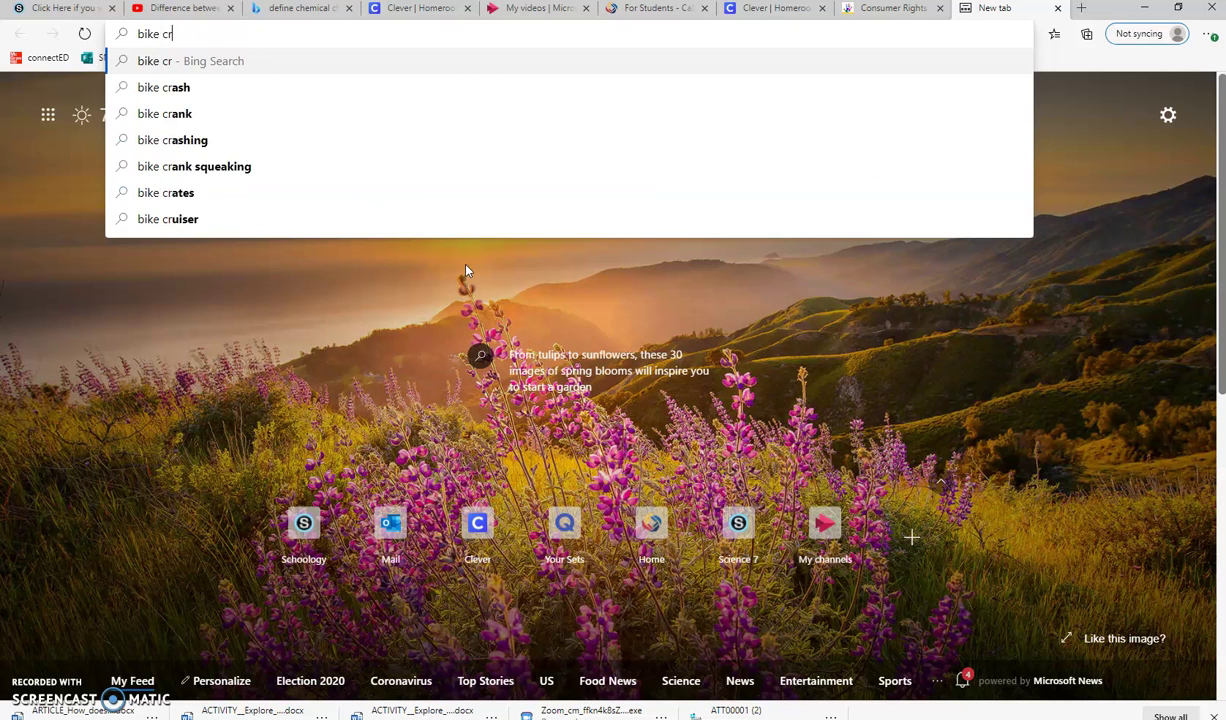
pyautogui.write('ash')
pyautogui.press('Return')
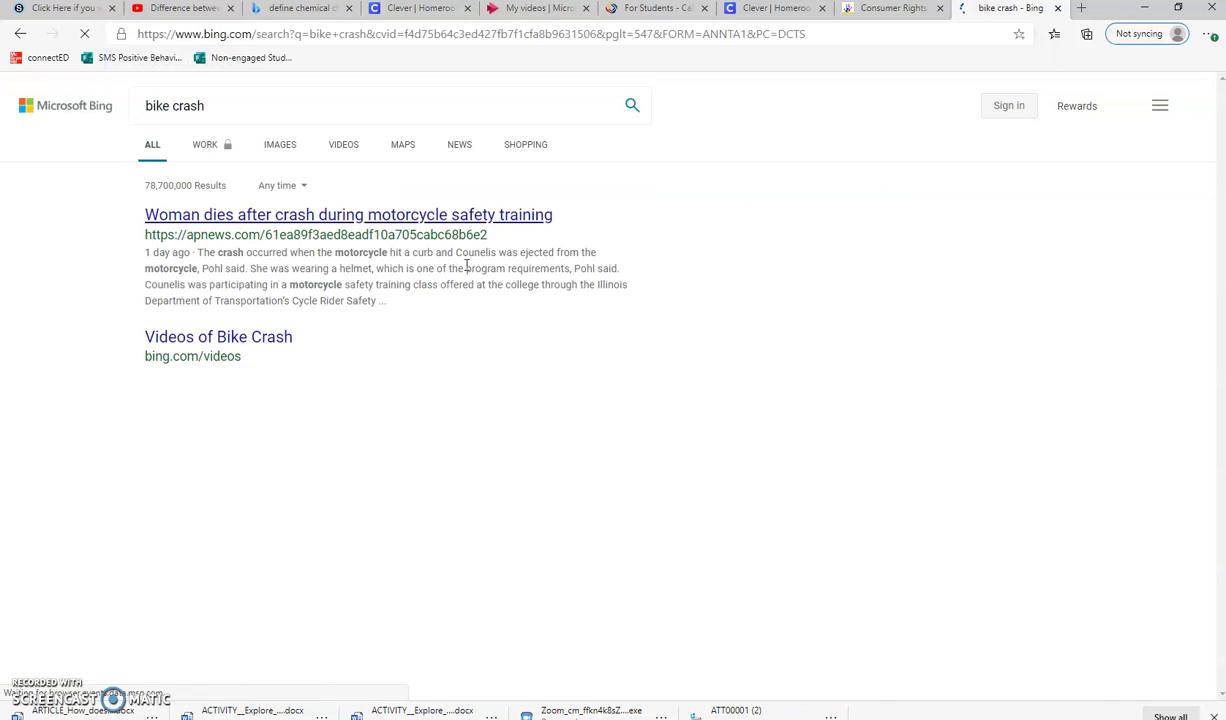
pyautogui.click(265, 150)
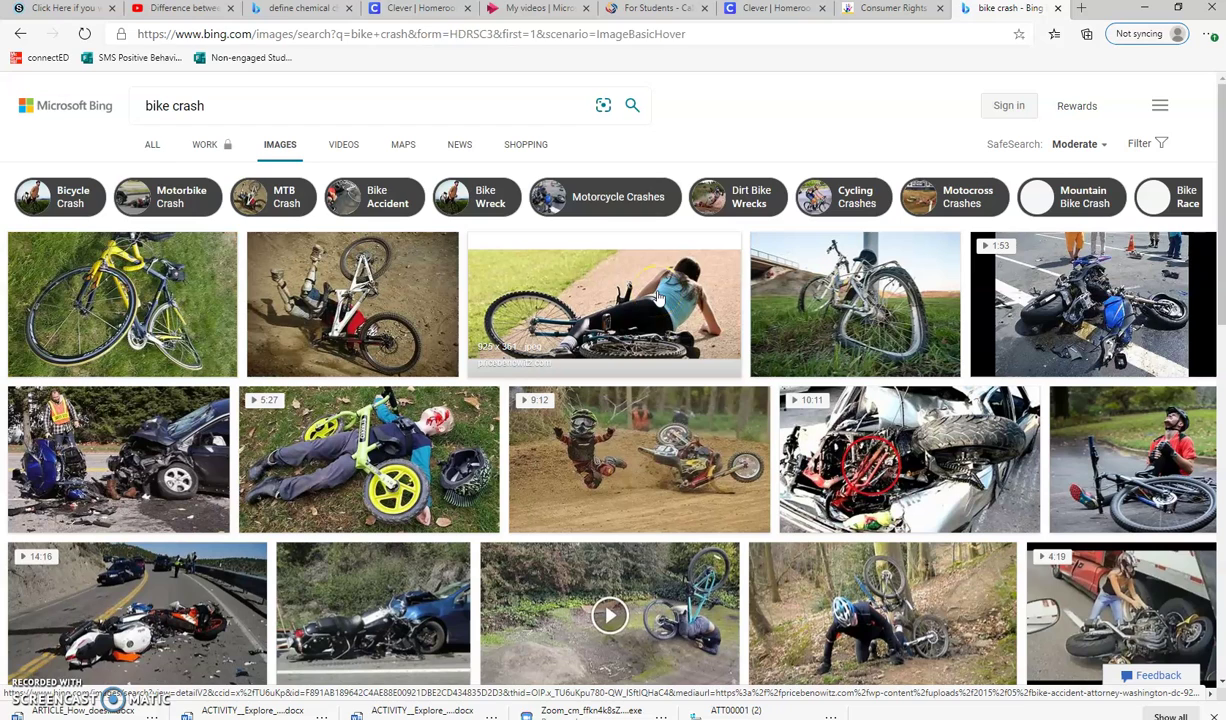
pyautogui.rightClick(658, 297)
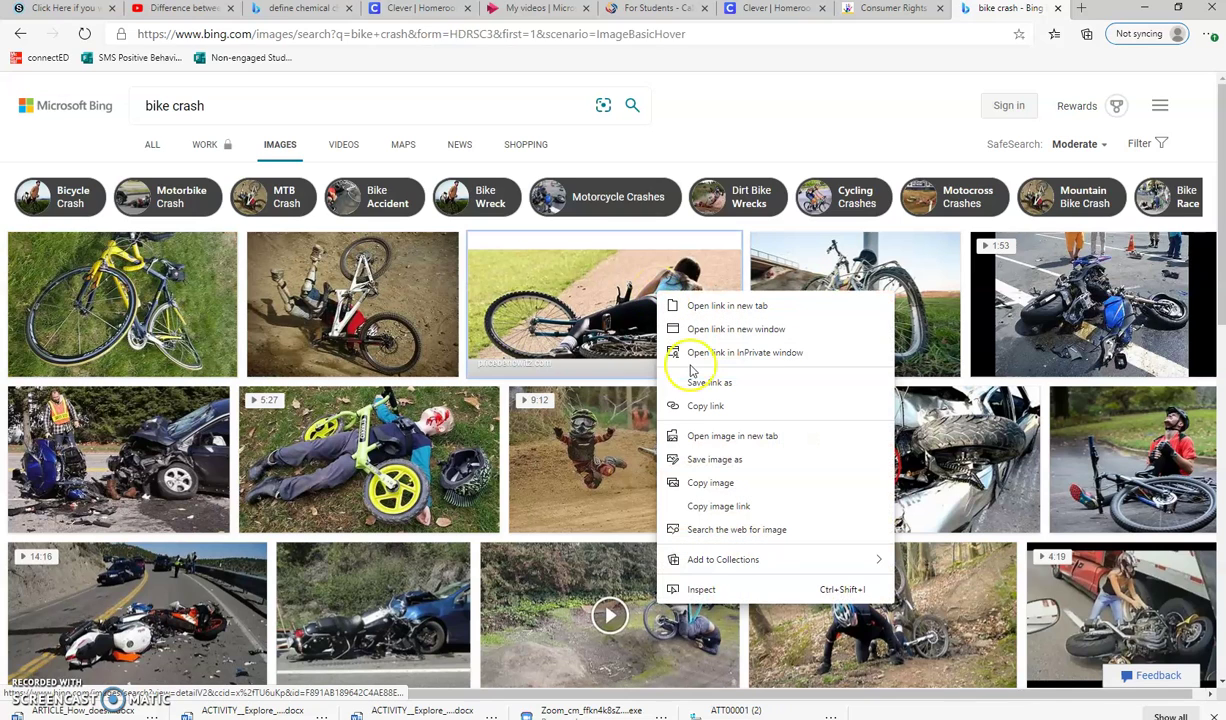
pyautogui.click(720, 462)
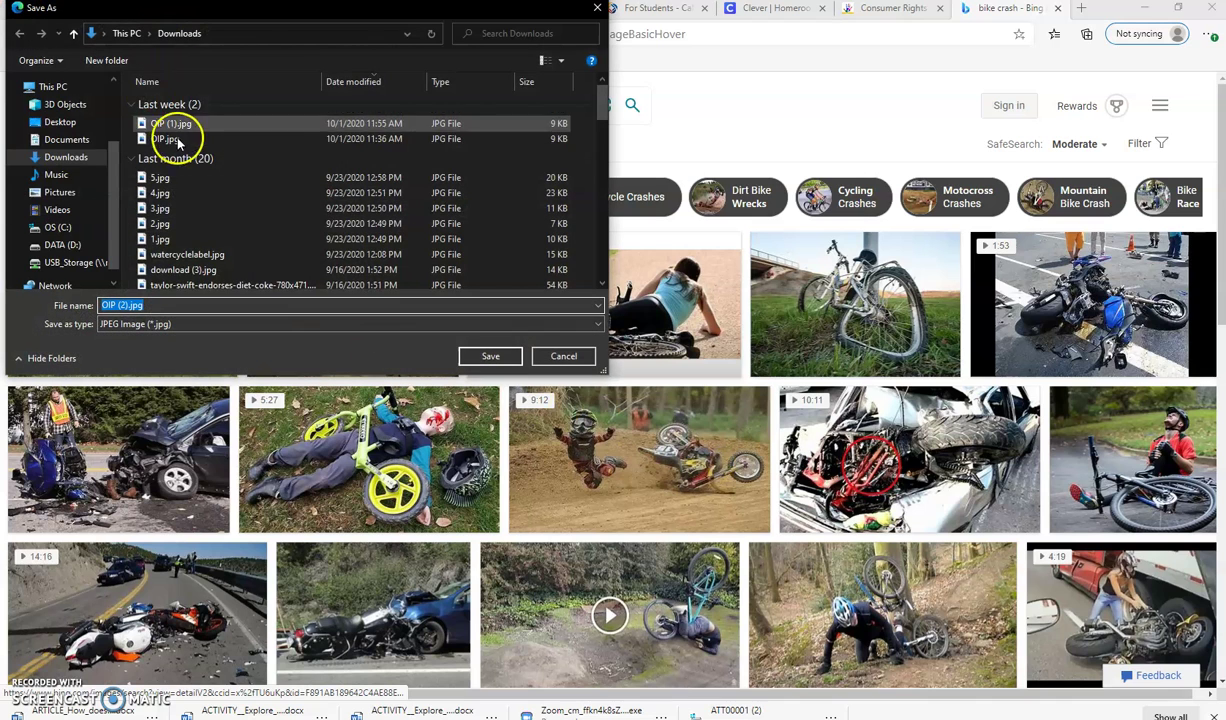
pyautogui.click(488, 356)
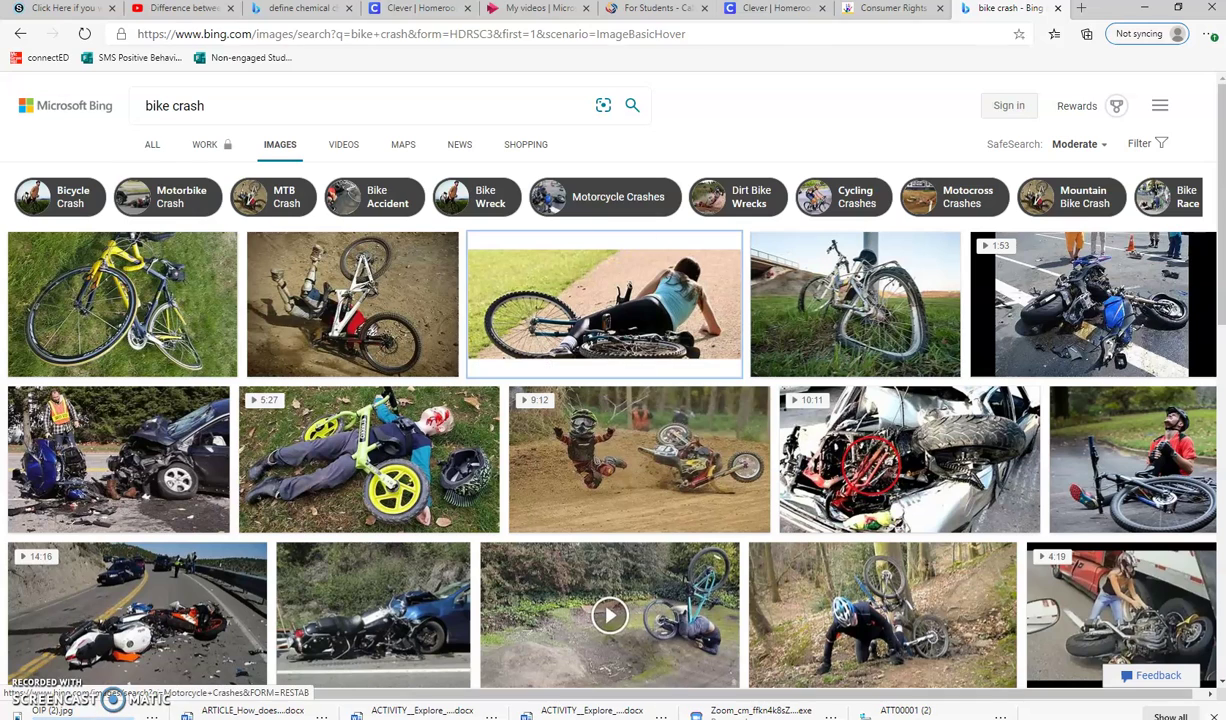
# Switch back to the Wixie project and add the downloaded picture OIP (2).jpg from the computer's files to the page
pyautogui.click(868, 10)
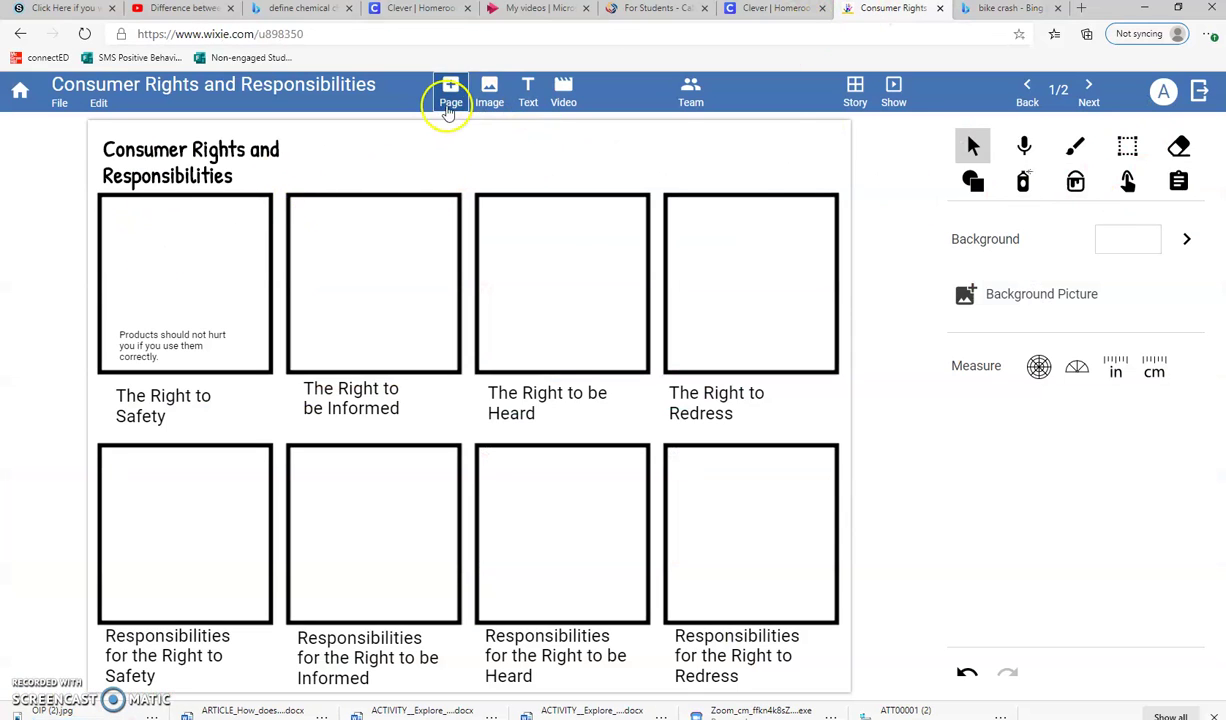
pyautogui.click(490, 92)
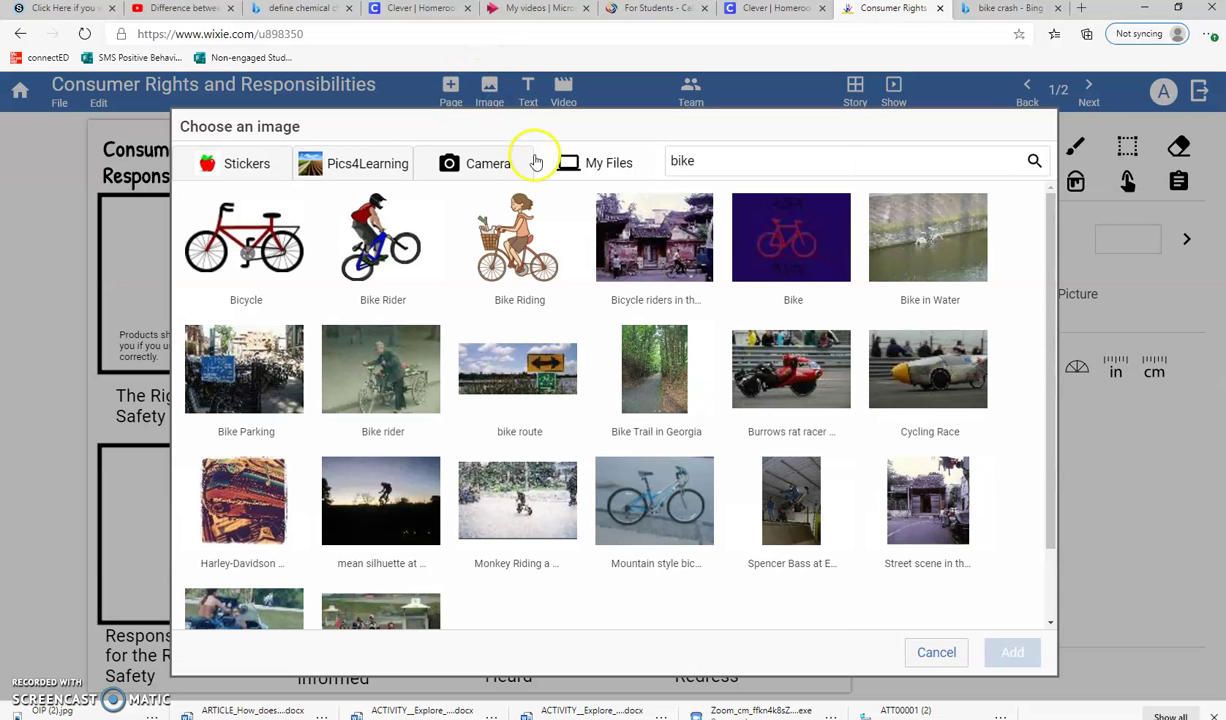
pyautogui.click(588, 164)
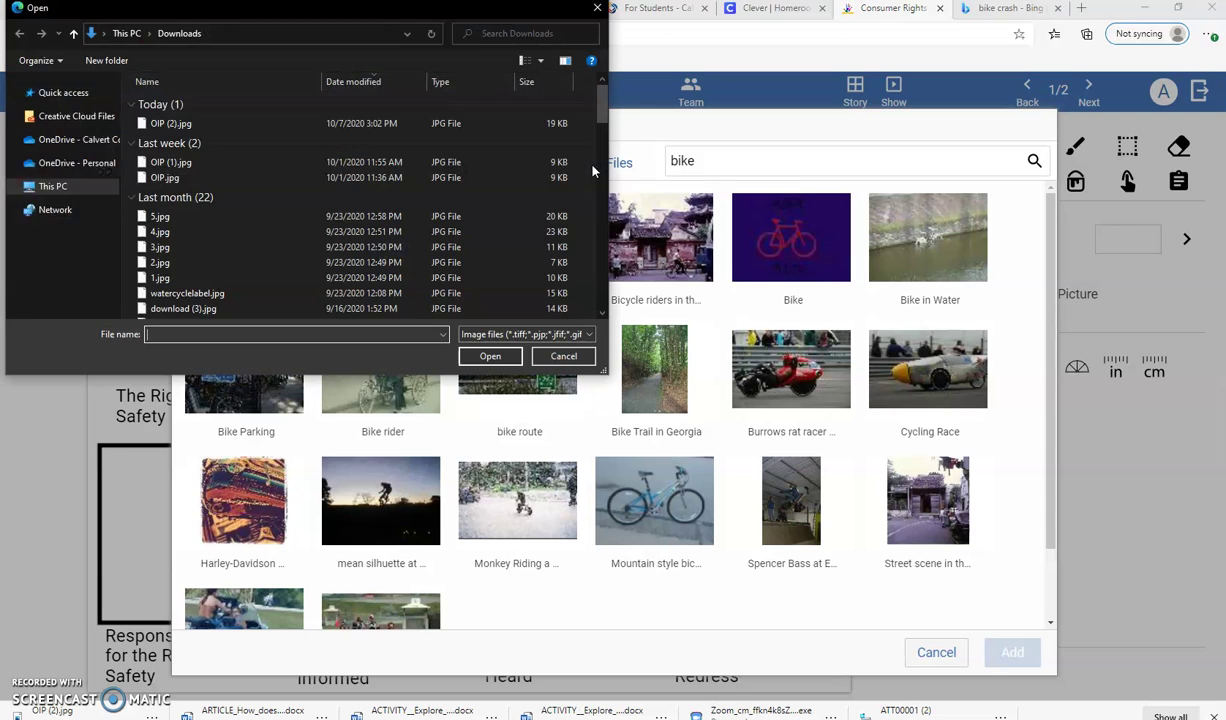
pyautogui.click(165, 124)
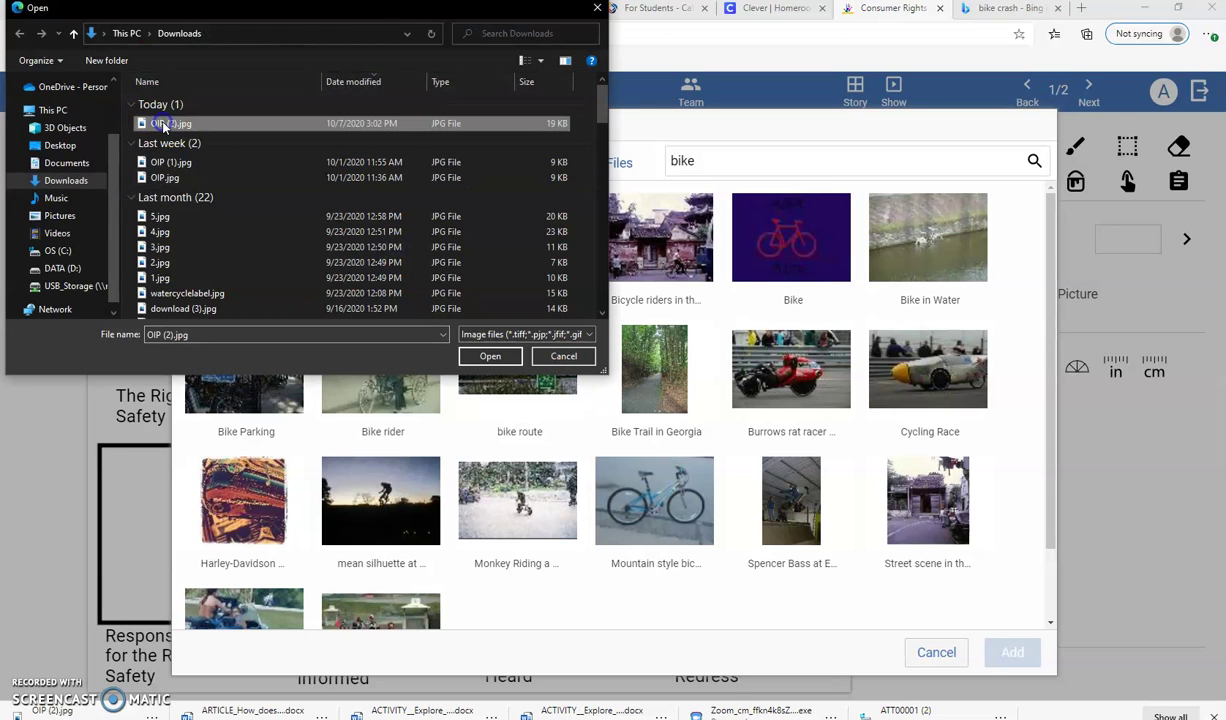
pyautogui.click(492, 357)
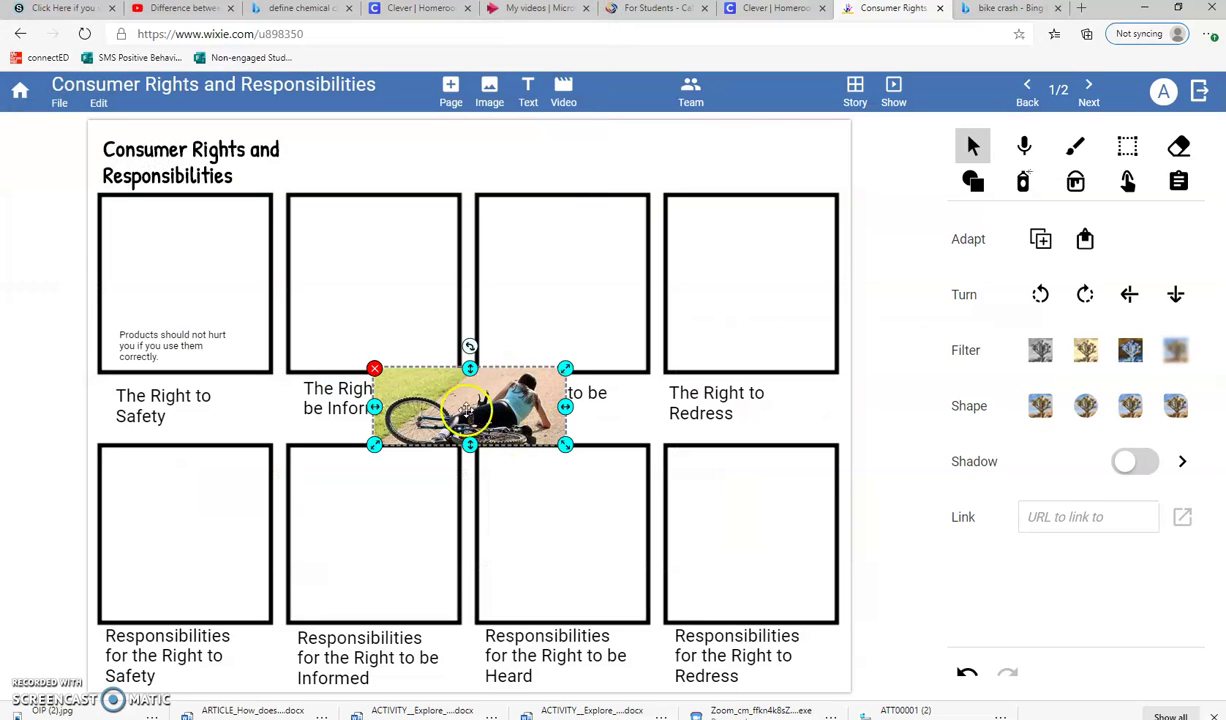
# Fit the bike crash picture into the upper part of The Right to Safety frame and enlarge the text below it to size 18
pyautogui.moveTo(463, 408); pyautogui.dragTo(199, 245)
pyautogui.moveTo(301, 281); pyautogui.dragTo(261, 266)
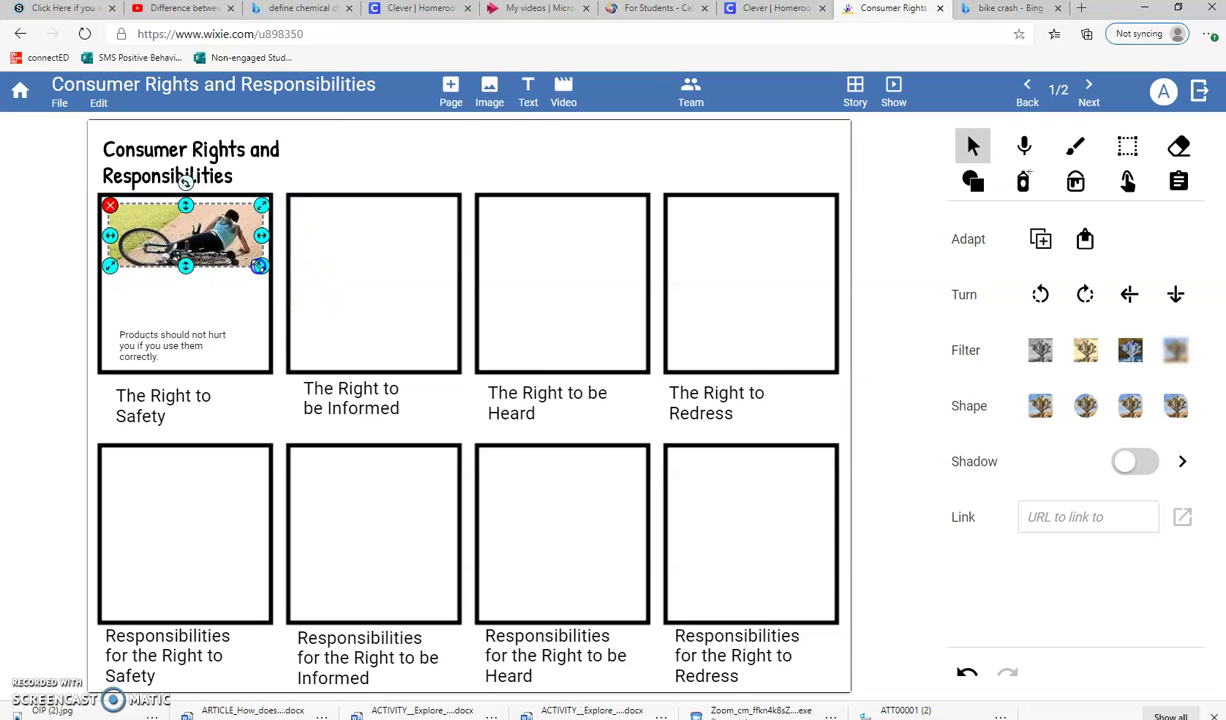
pyautogui.moveTo(169, 239); pyautogui.dragTo(166, 246)
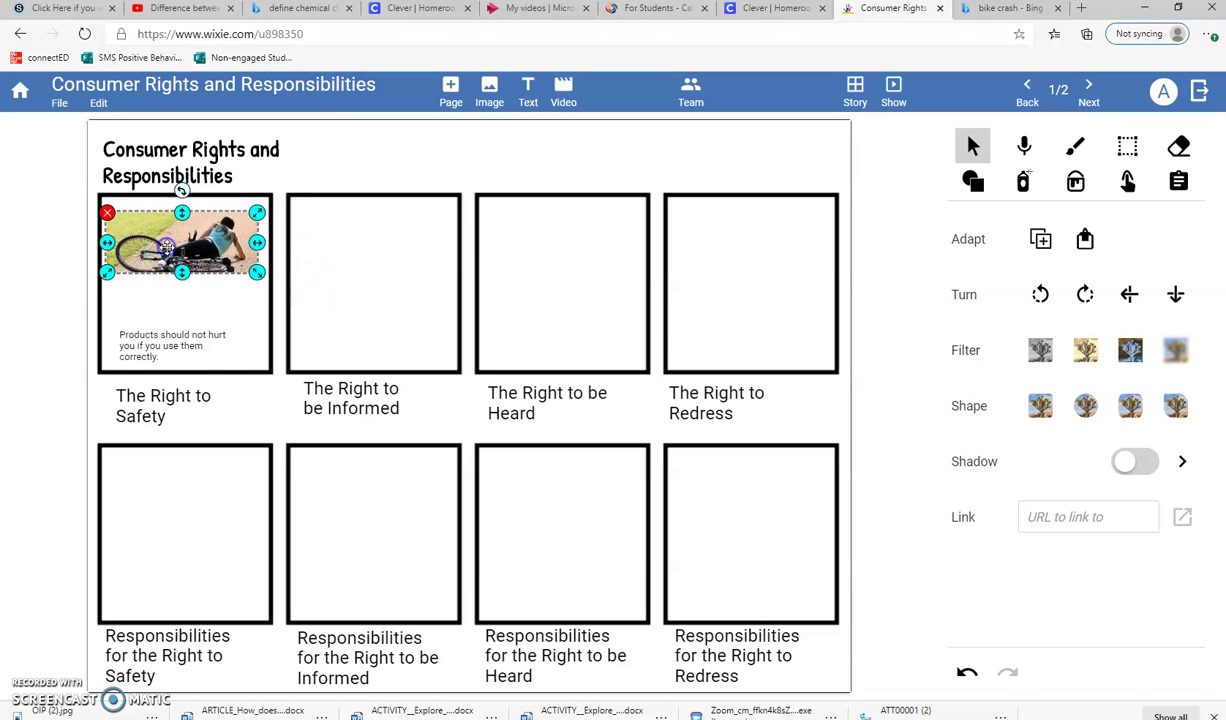
pyautogui.click(152, 342)
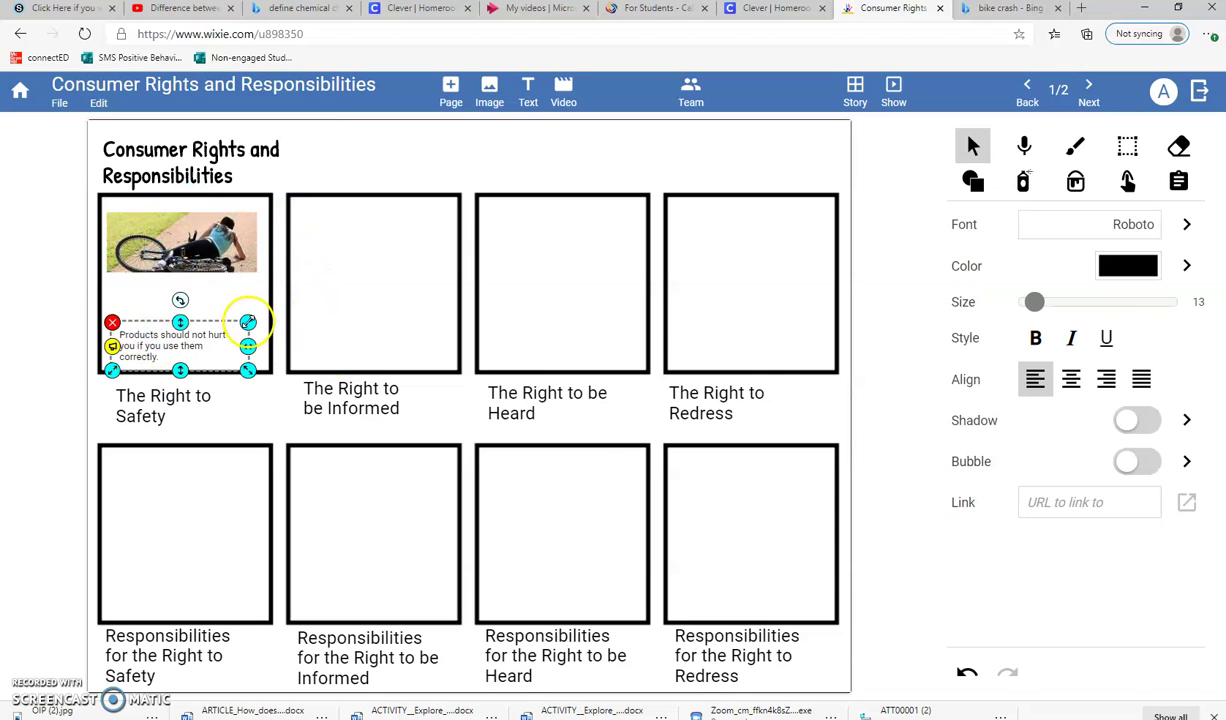
pyautogui.moveTo(248, 322); pyautogui.dragTo(288, 308)
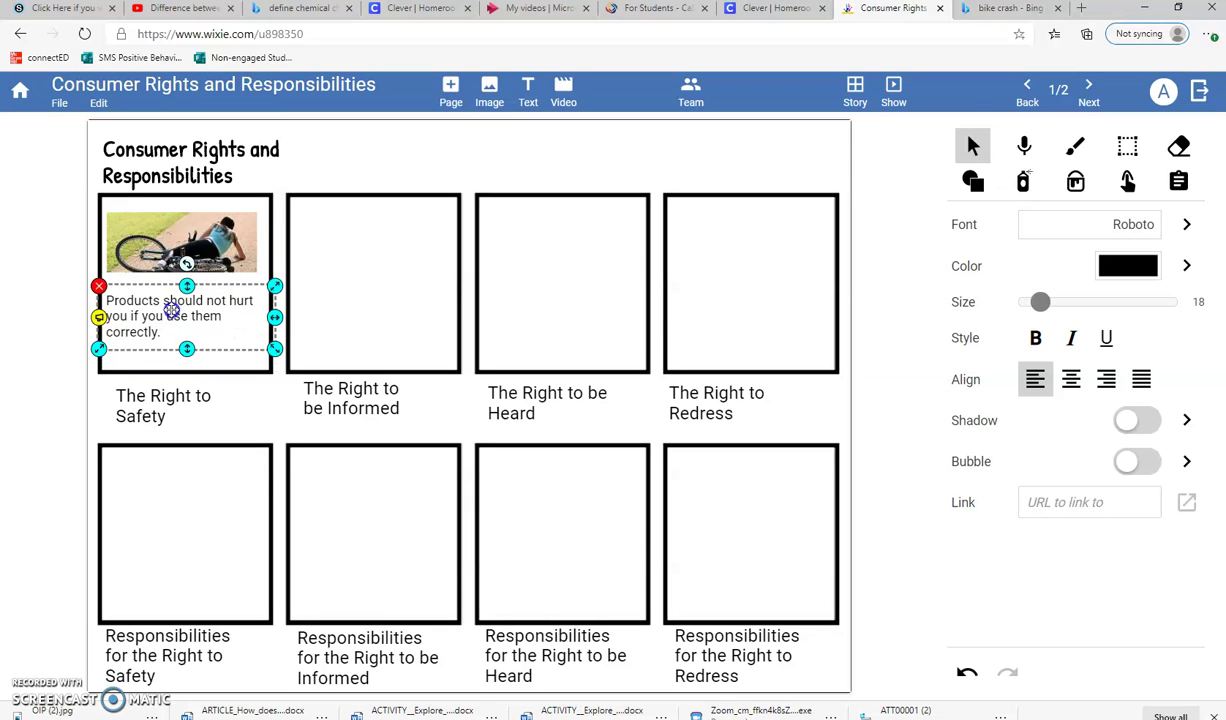
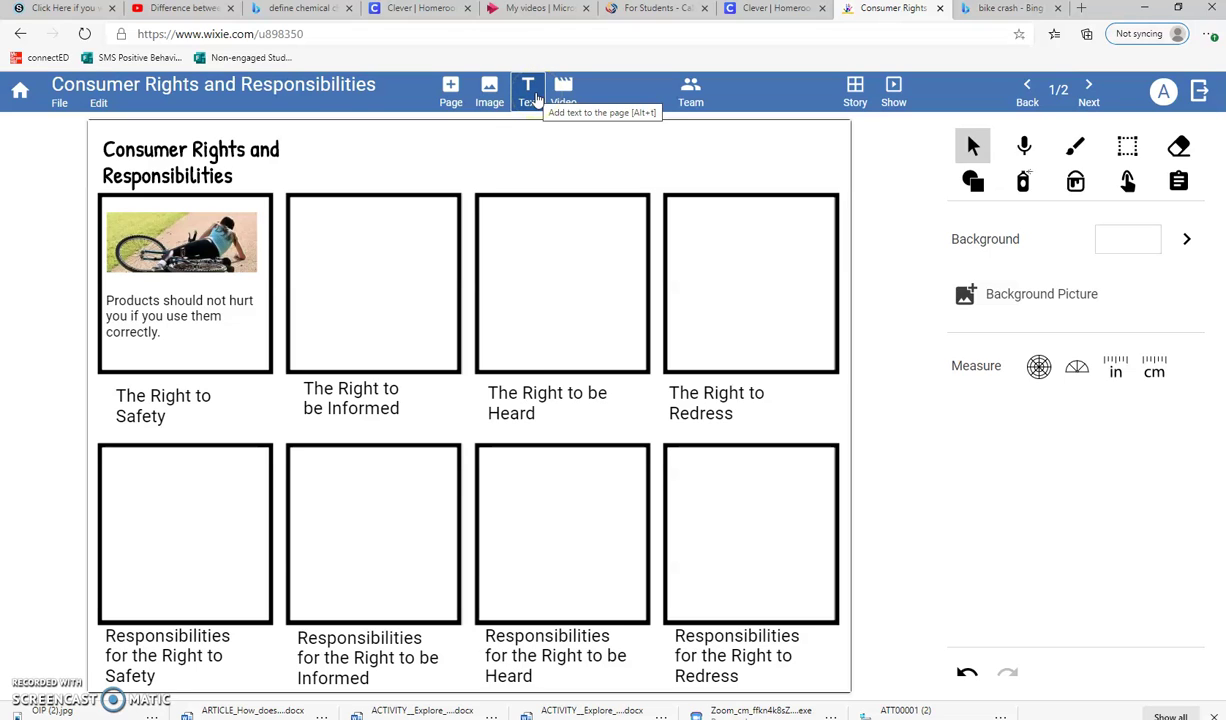
# Add a text box reading "Read and follow the directions." in the lower part of the Responsibilities for the Right to Safety frame
pyautogui.click(537, 100)
pyautogui.moveTo(435, 407); pyautogui.dragTo(146, 561)
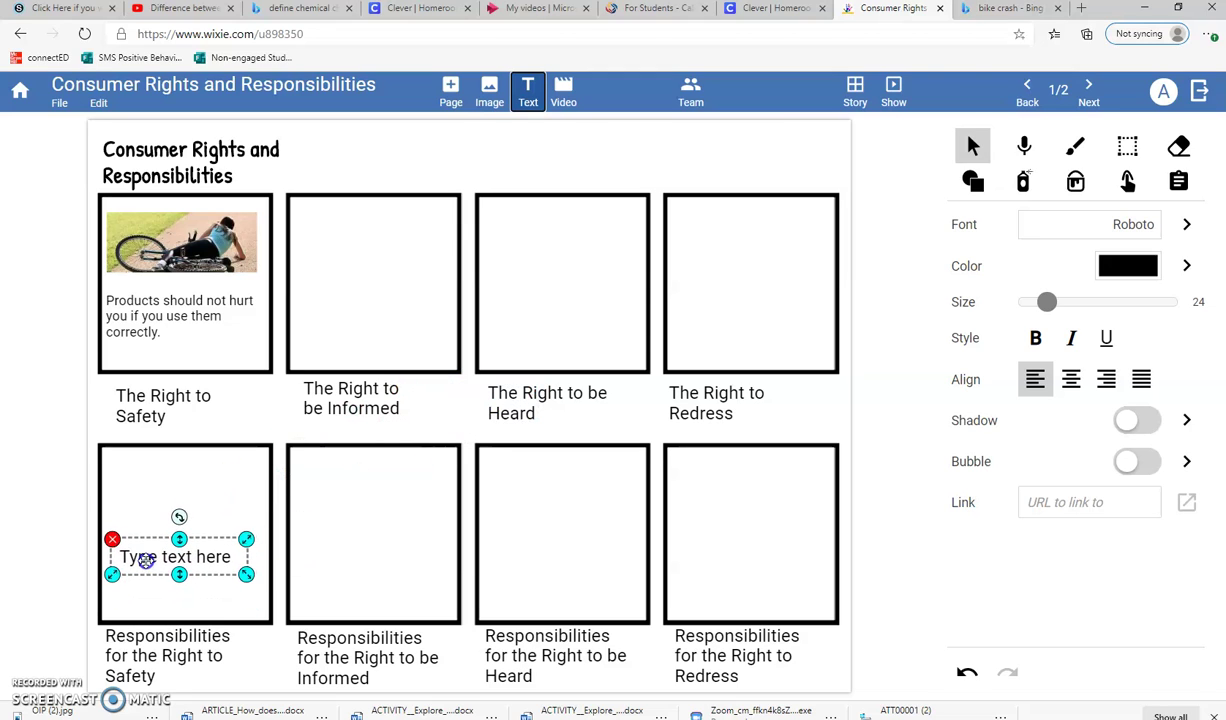
pyautogui.click(146, 561)
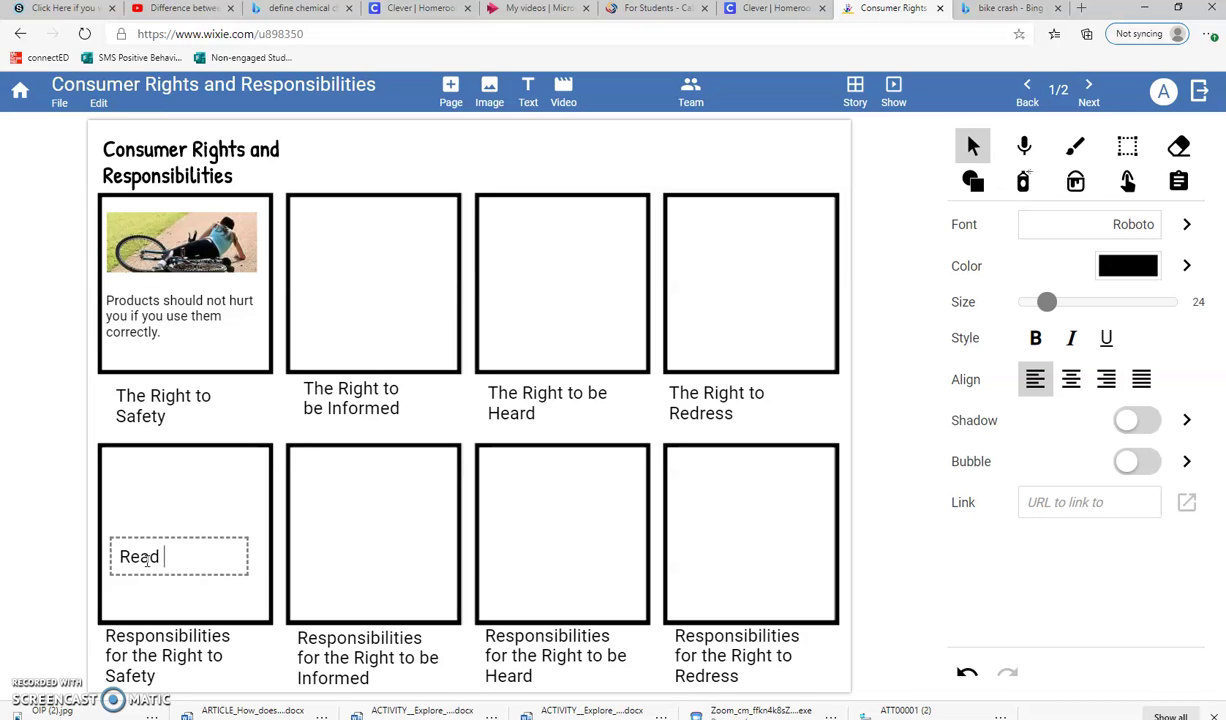
pyautogui.write('Read and follow th')
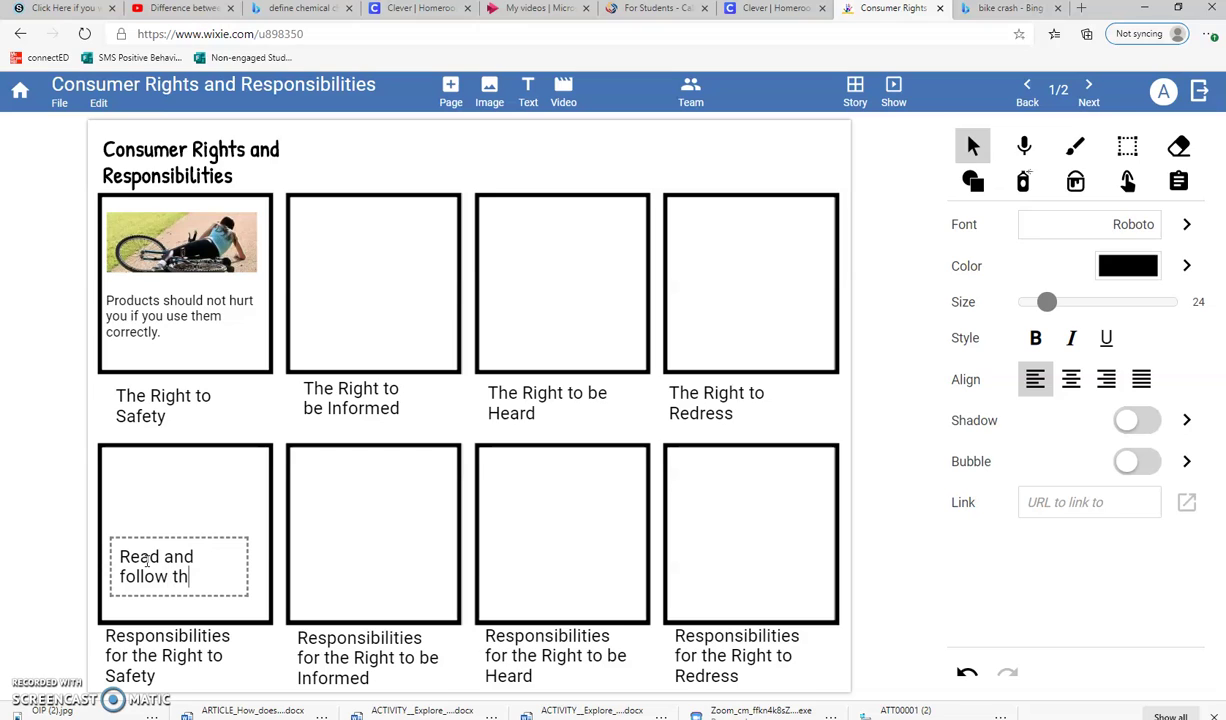
pyautogui.write('e directions.')
pyautogui.click(140, 503)
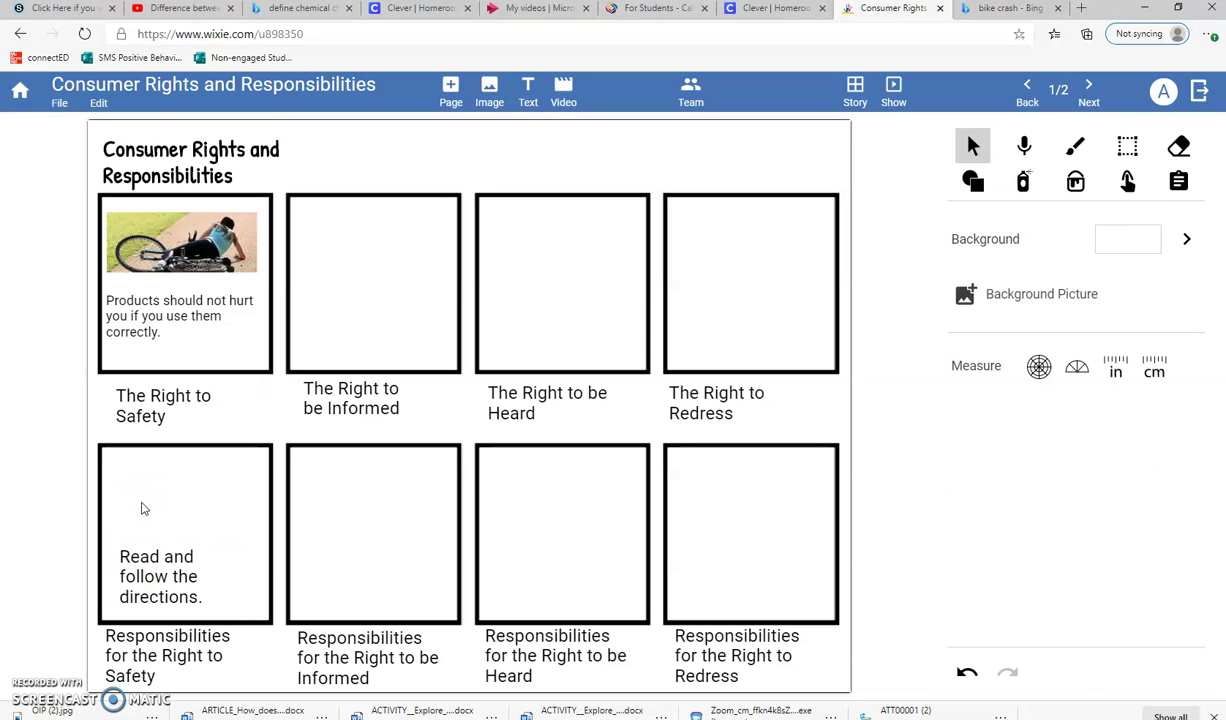
# Search the Wixie image library for "directions" and close it without adding a picture
pyautogui.click(487, 95)
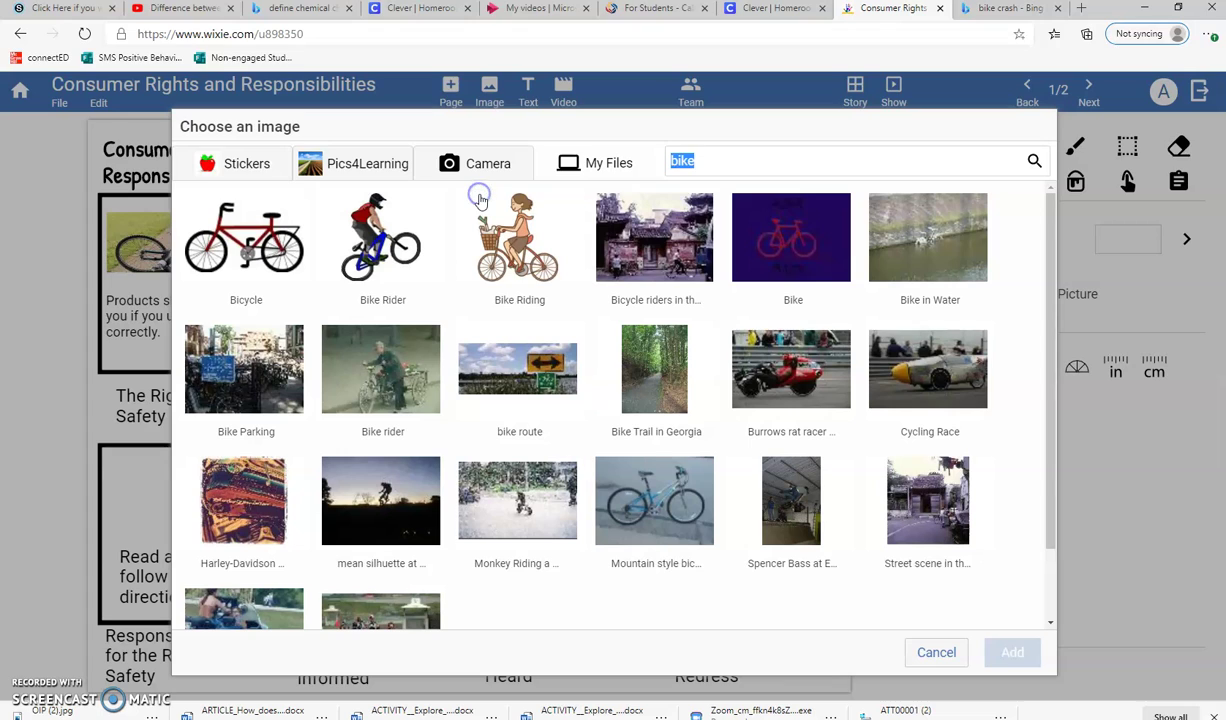
pyautogui.write('directions')
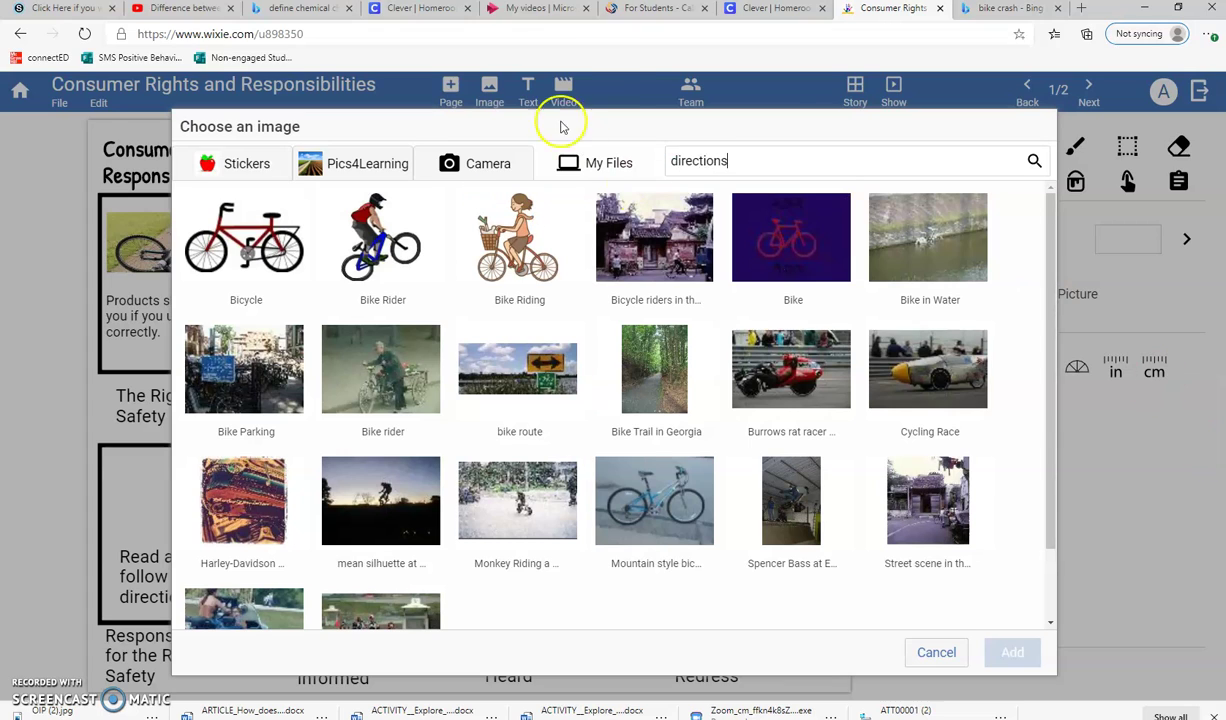
pyautogui.click(1035, 163)
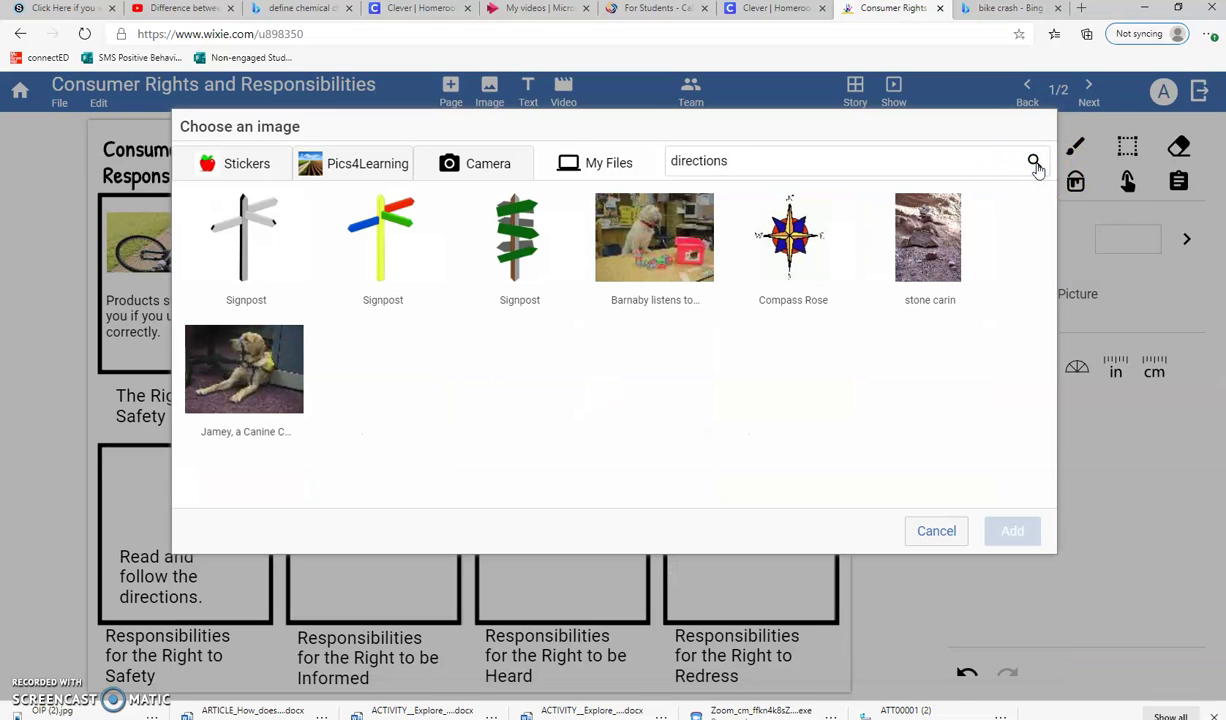
pyautogui.click(945, 533)
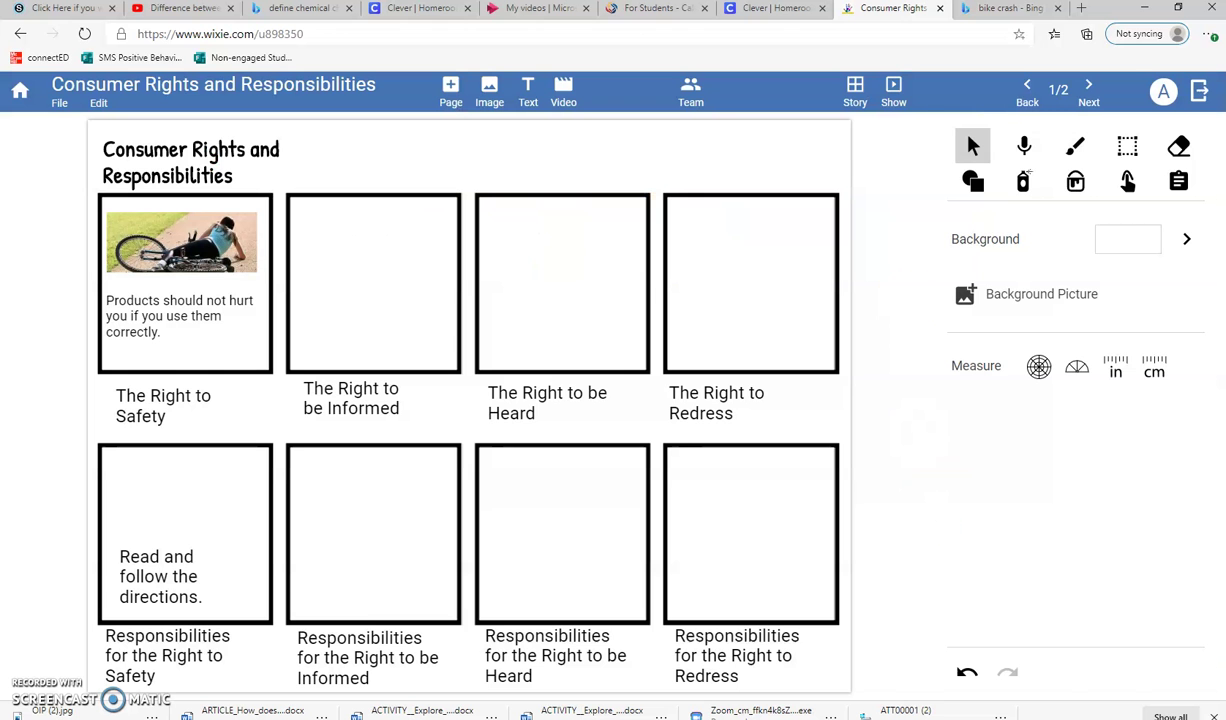
# Switch to the Bing image search, search for "directions" and look through the pictures
pyautogui.click(1005, 8)
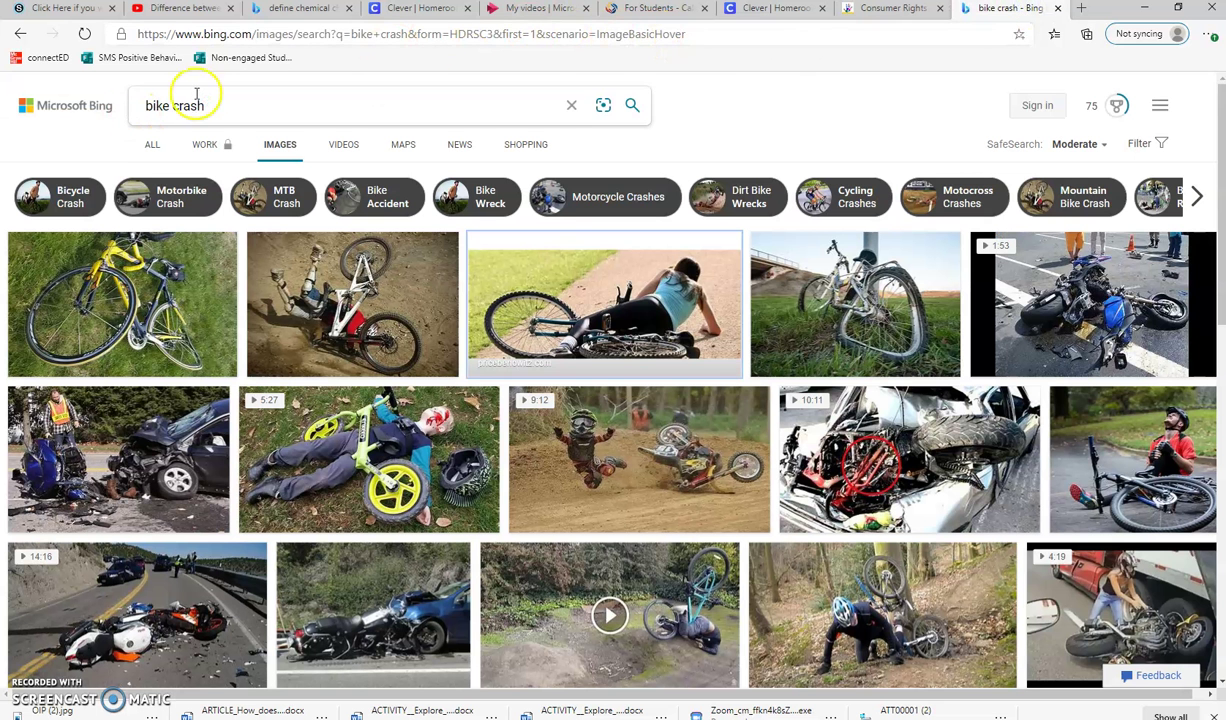
pyautogui.moveTo(241, 109); pyautogui.dragTo(47, 118)
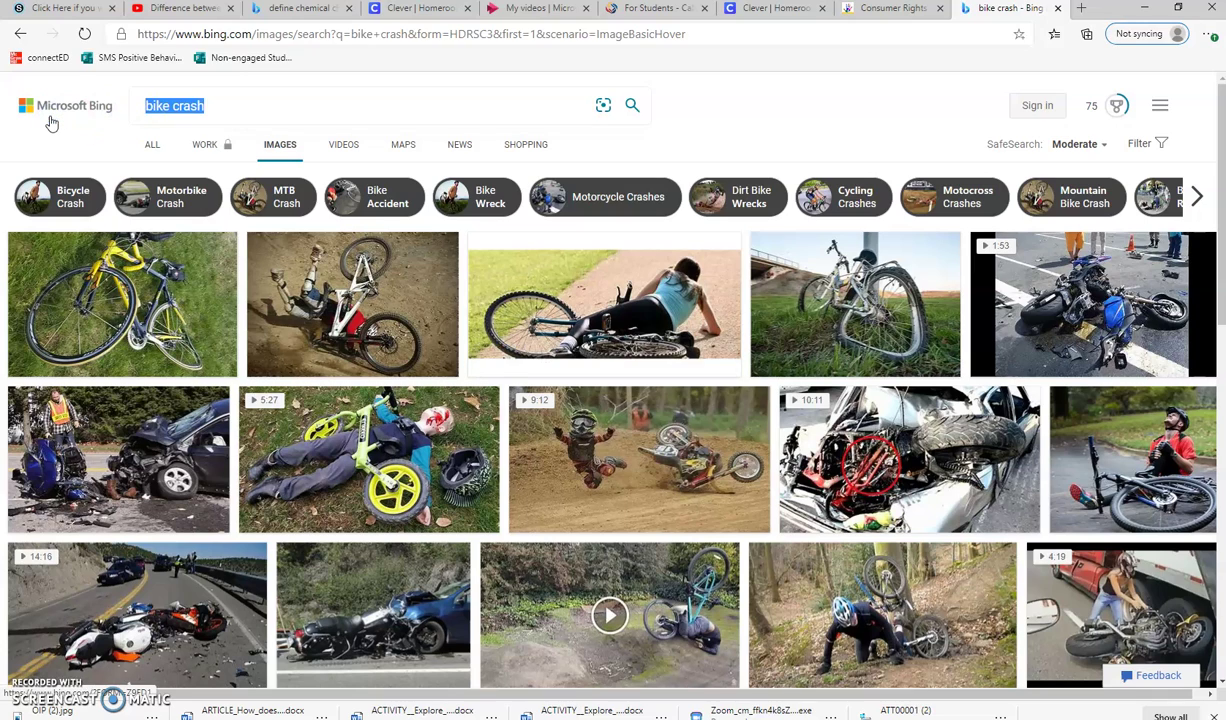
pyautogui.write('directions')
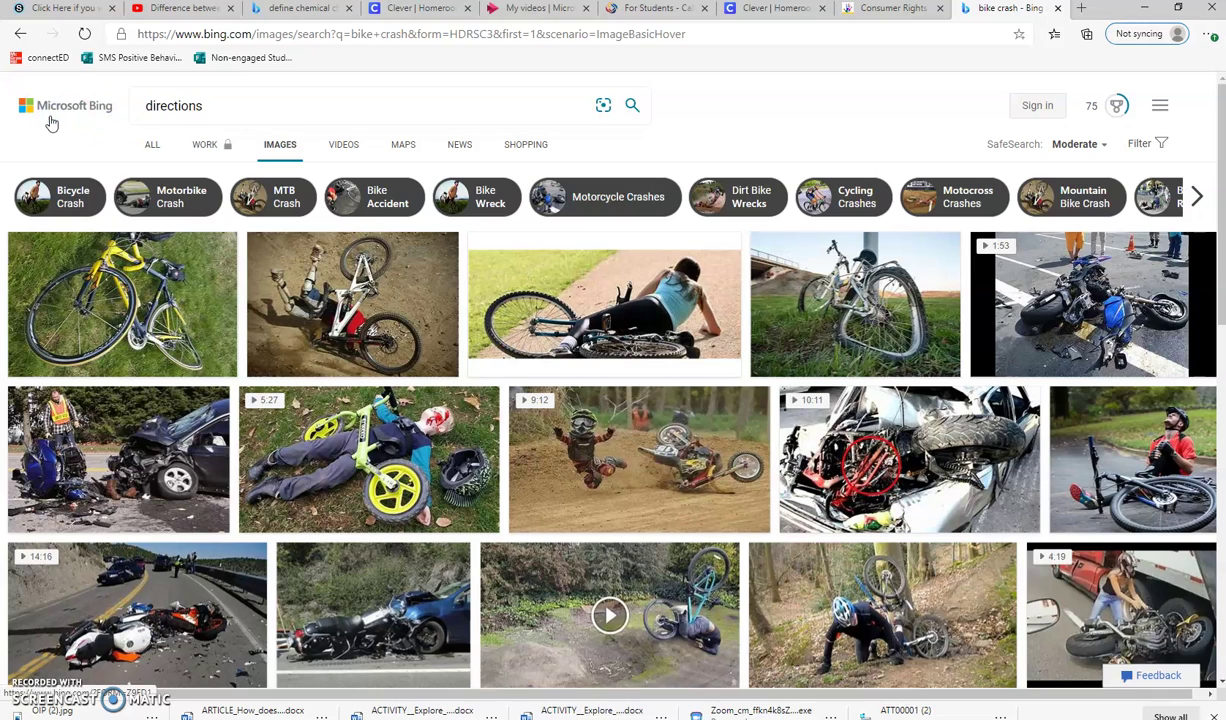
pyautogui.press('Return')
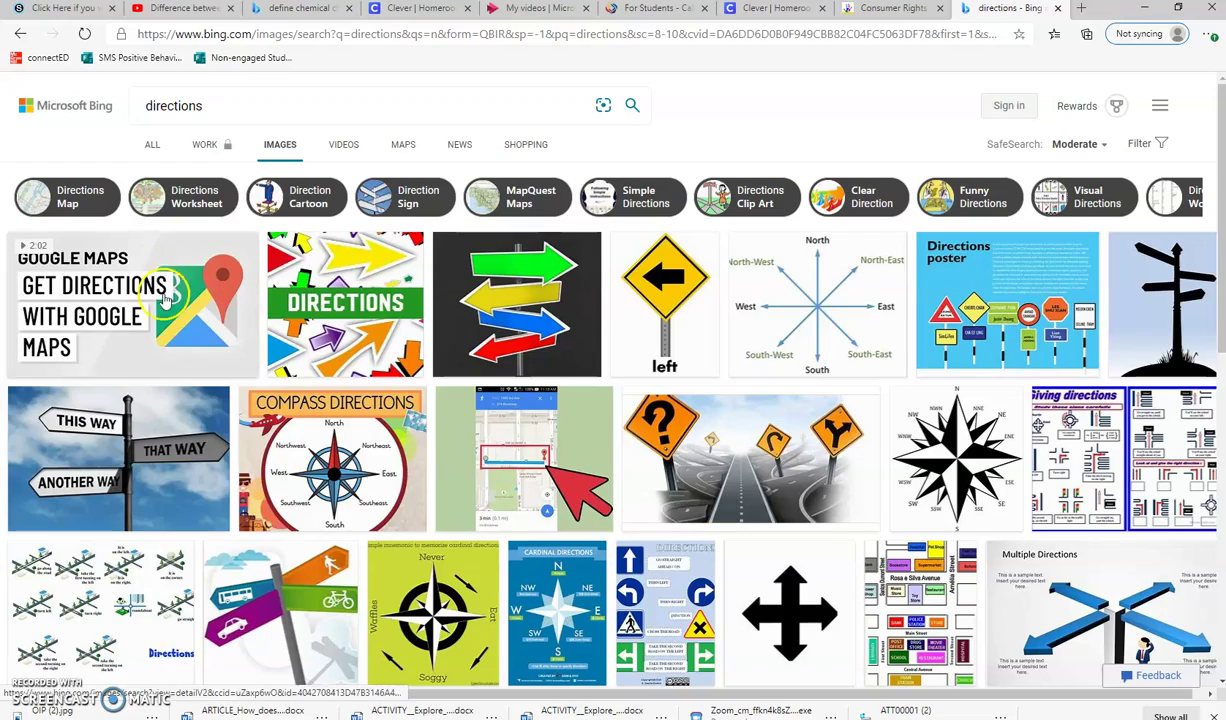
pyautogui.scroll(-3, 622, 352)
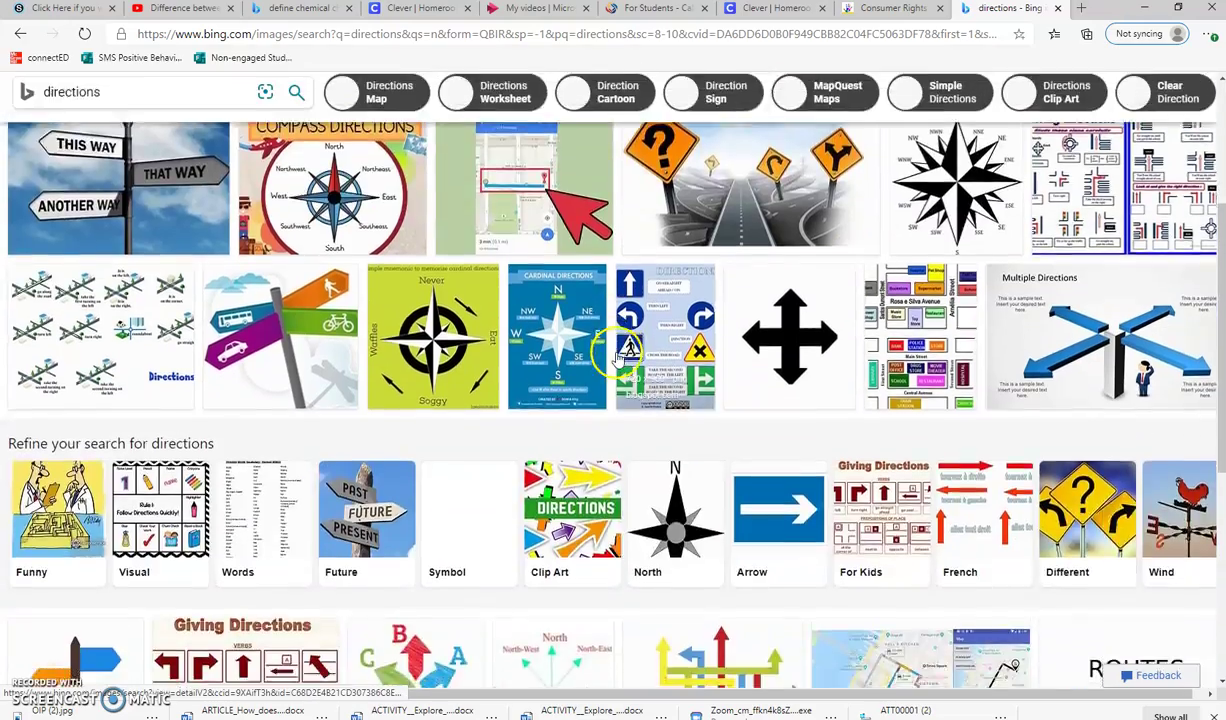
pyautogui.scroll(-3, 622, 355)
pyautogui.scroll(5, 620, 356)
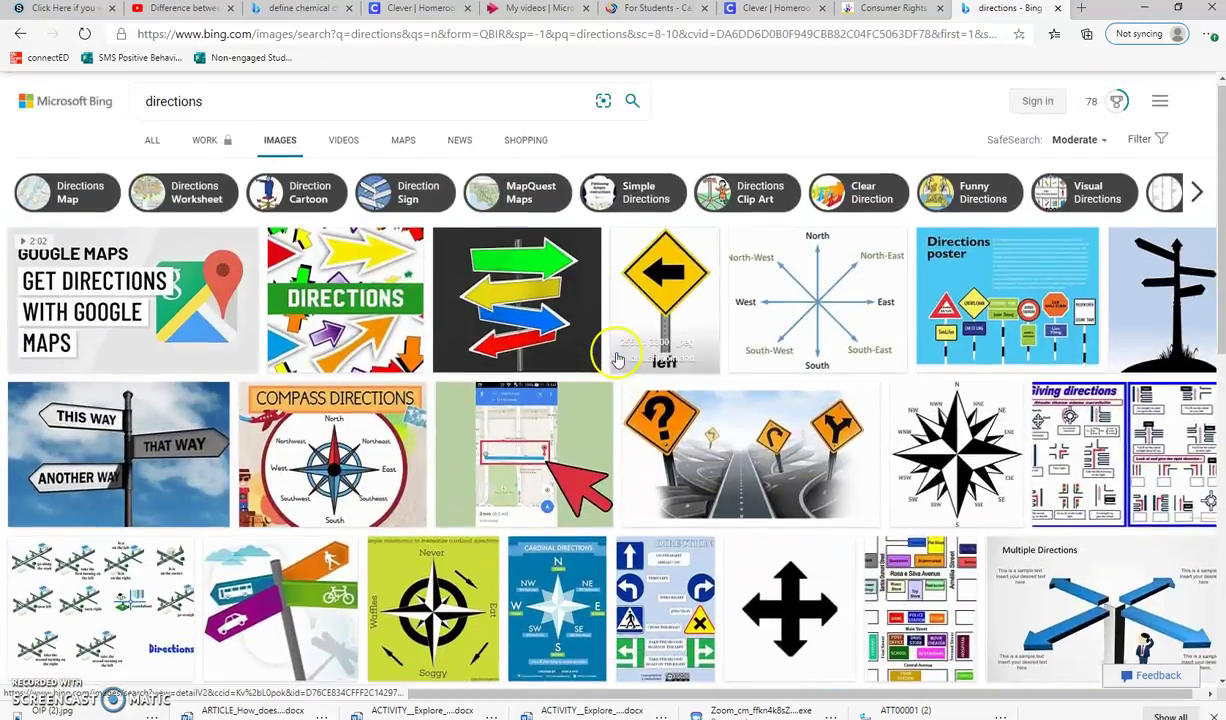
# Refine the Bing image search to "product directions"
pyautogui.click(145, 105)
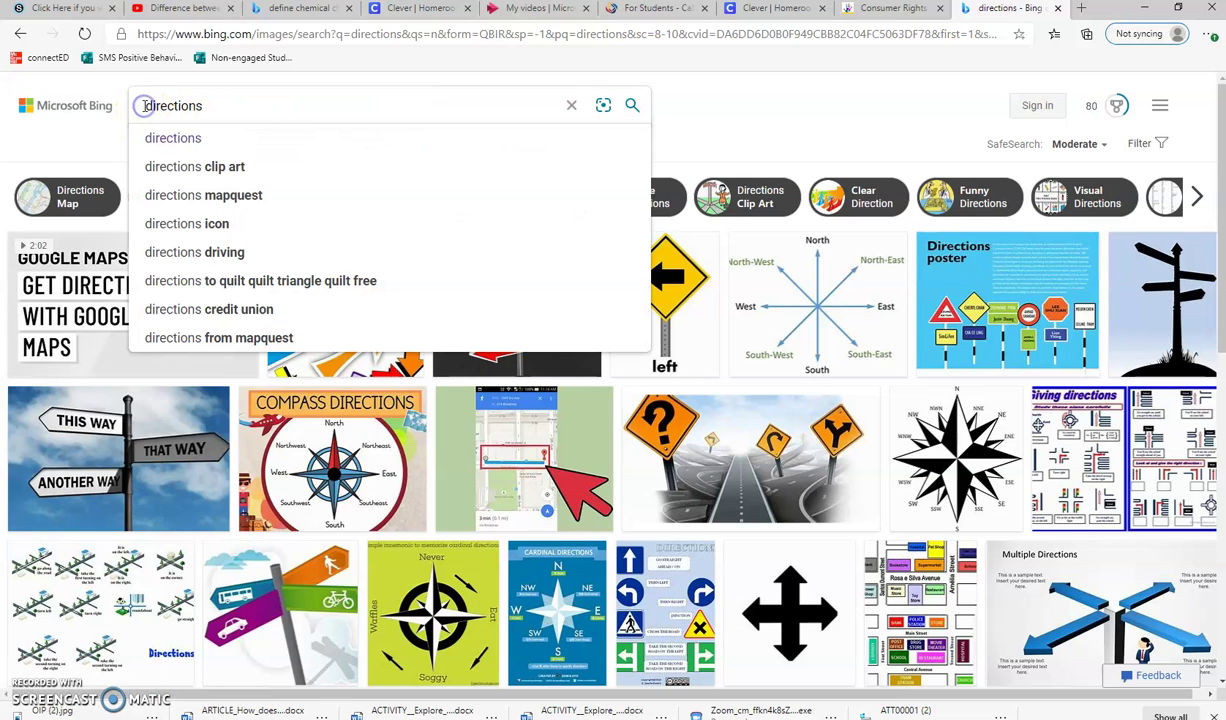
pyautogui.write('product')
pyautogui.press('Return')
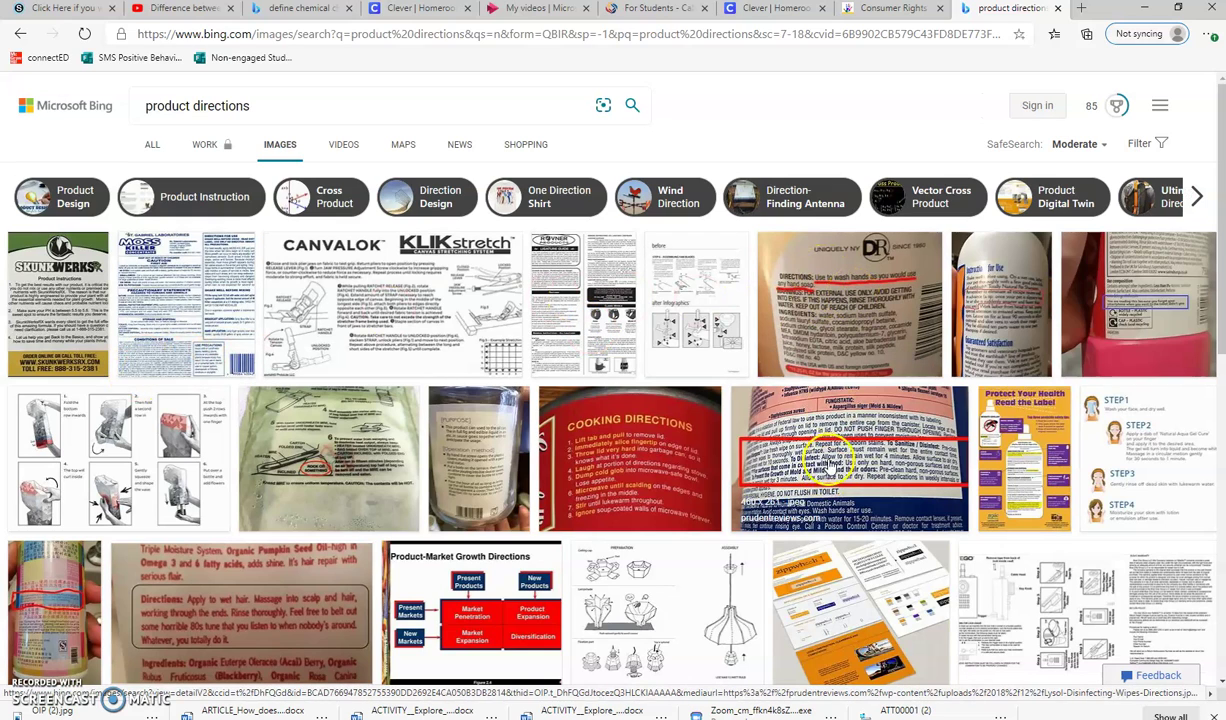
# Save the picture of the product label with the red-boxed directions from the search results to the Downloads folder as a JPEG
pyautogui.rightClick(829, 450)
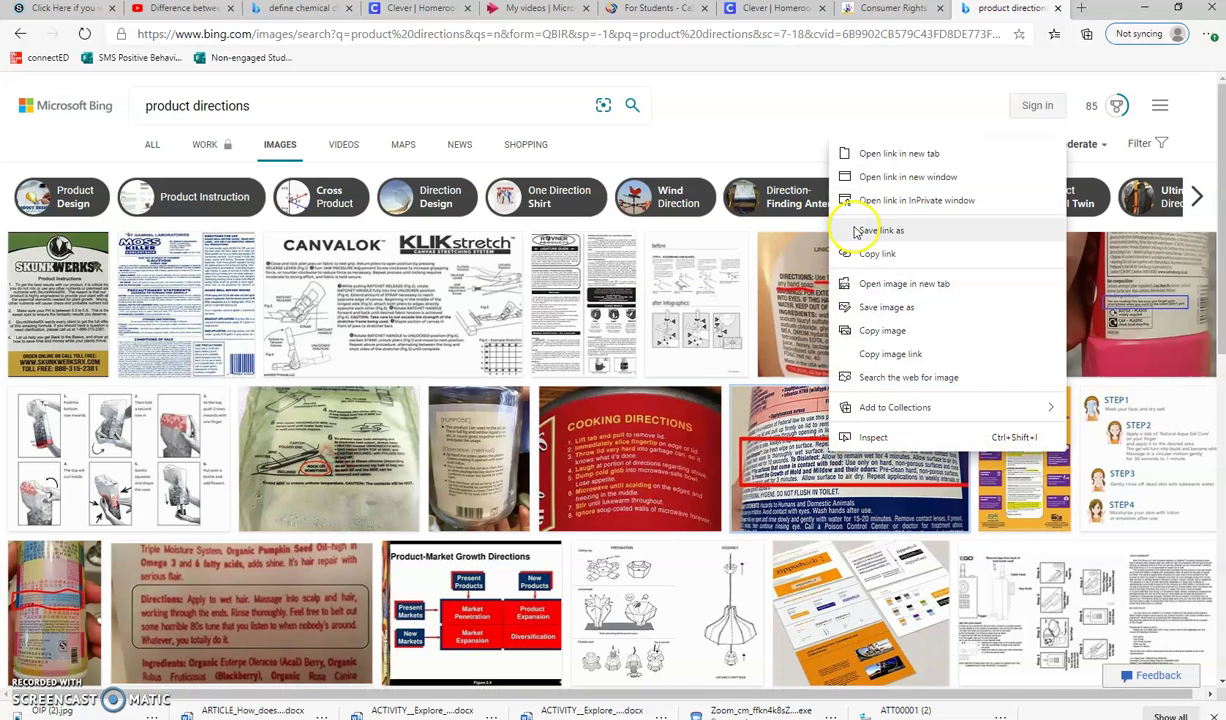
pyautogui.click(893, 313)
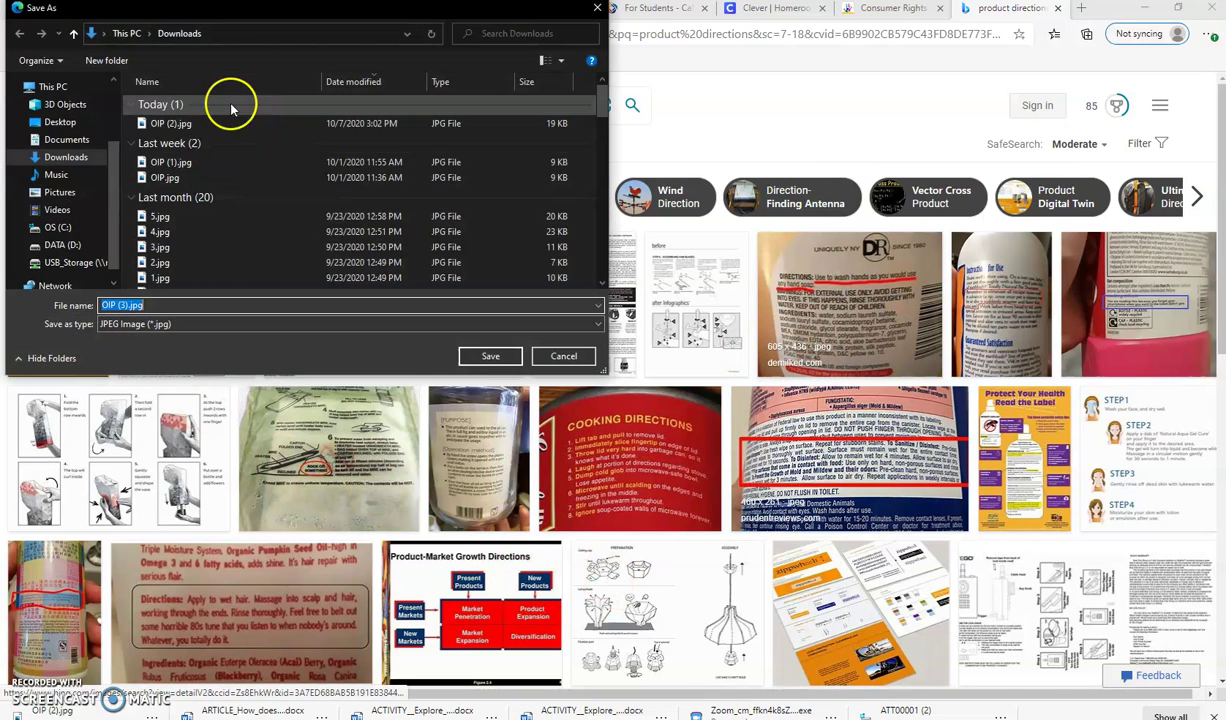
pyautogui.click(489, 354)
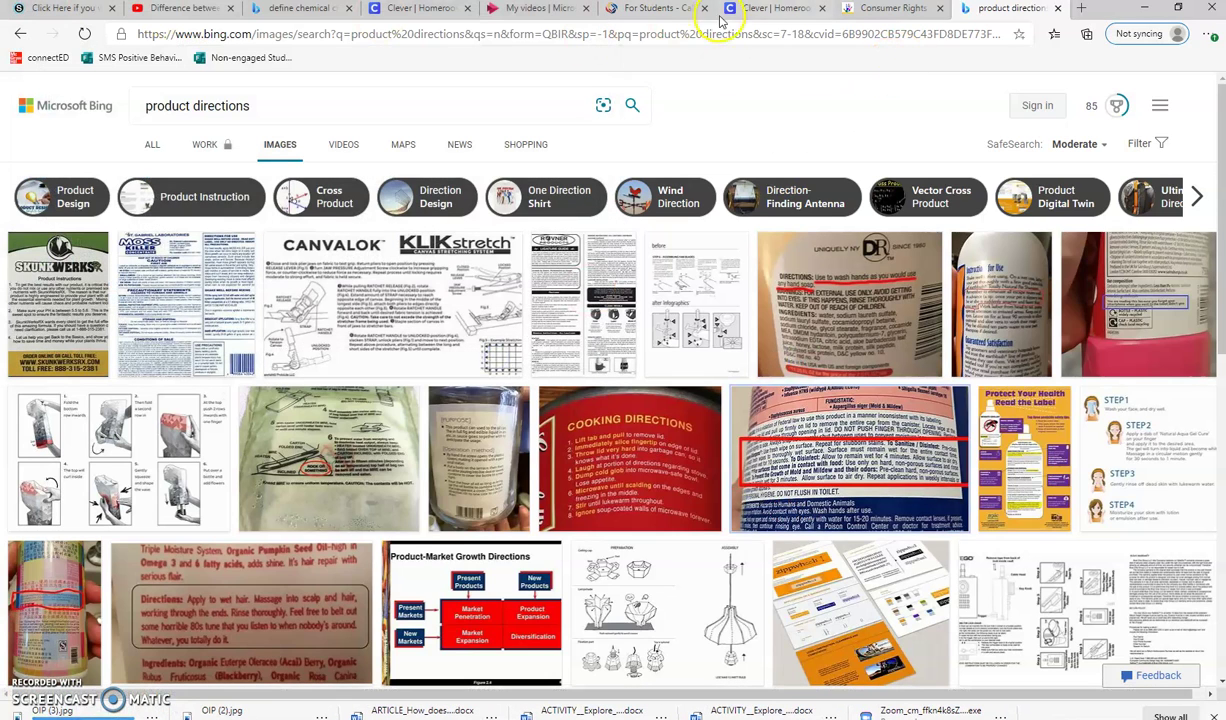
# Switch back to the Wixie project and insert the image file OIP (3).jpg from the Downloads folder
pyautogui.click(891, 9)
pyautogui.click(186, 470)
pyautogui.click(489, 95)
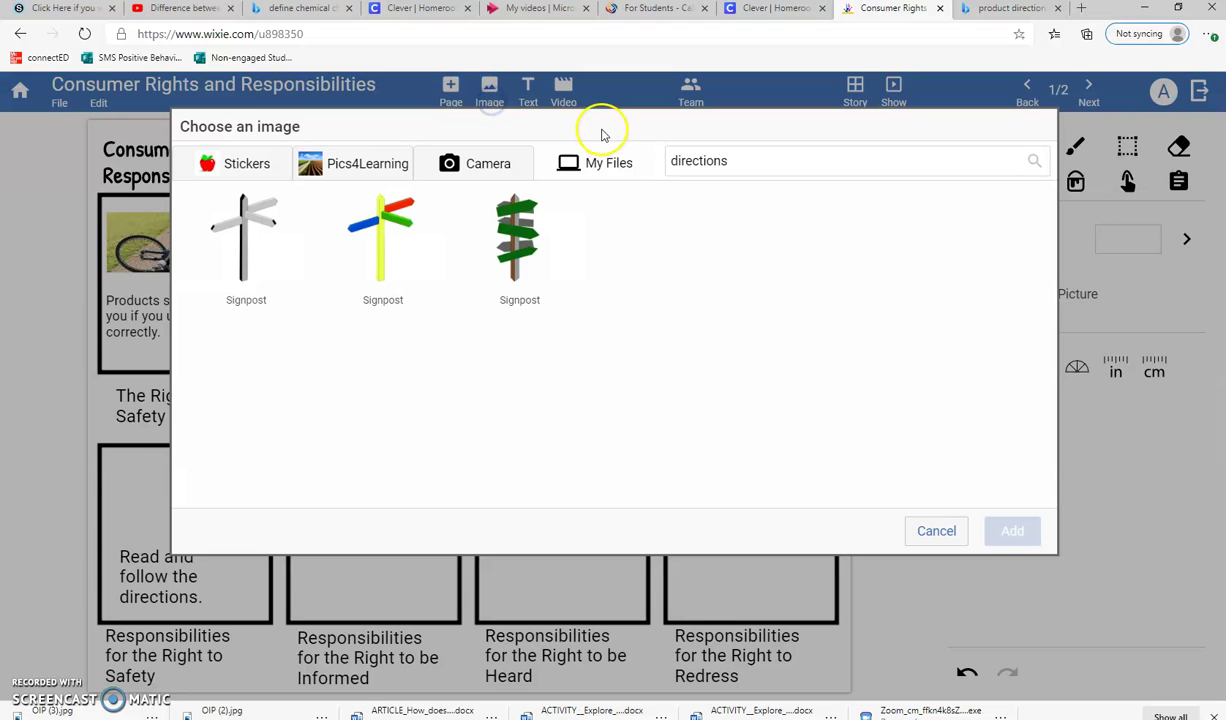
pyautogui.click(620, 164)
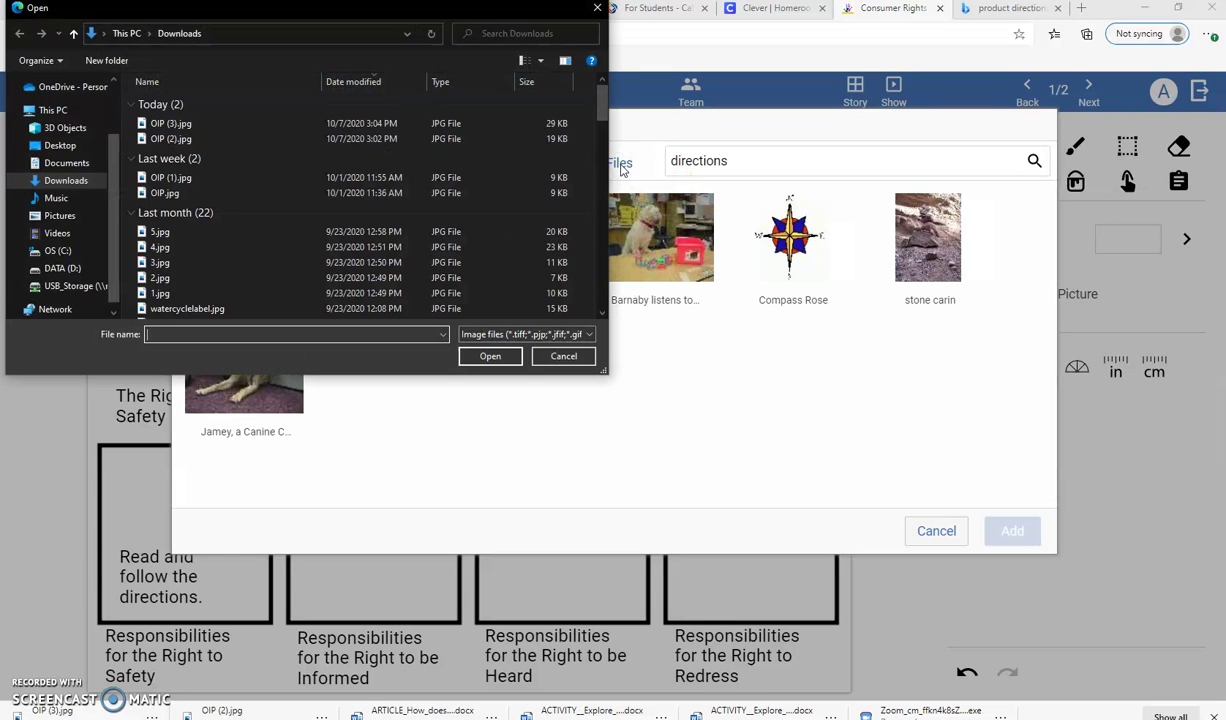
pyautogui.click(163, 128)
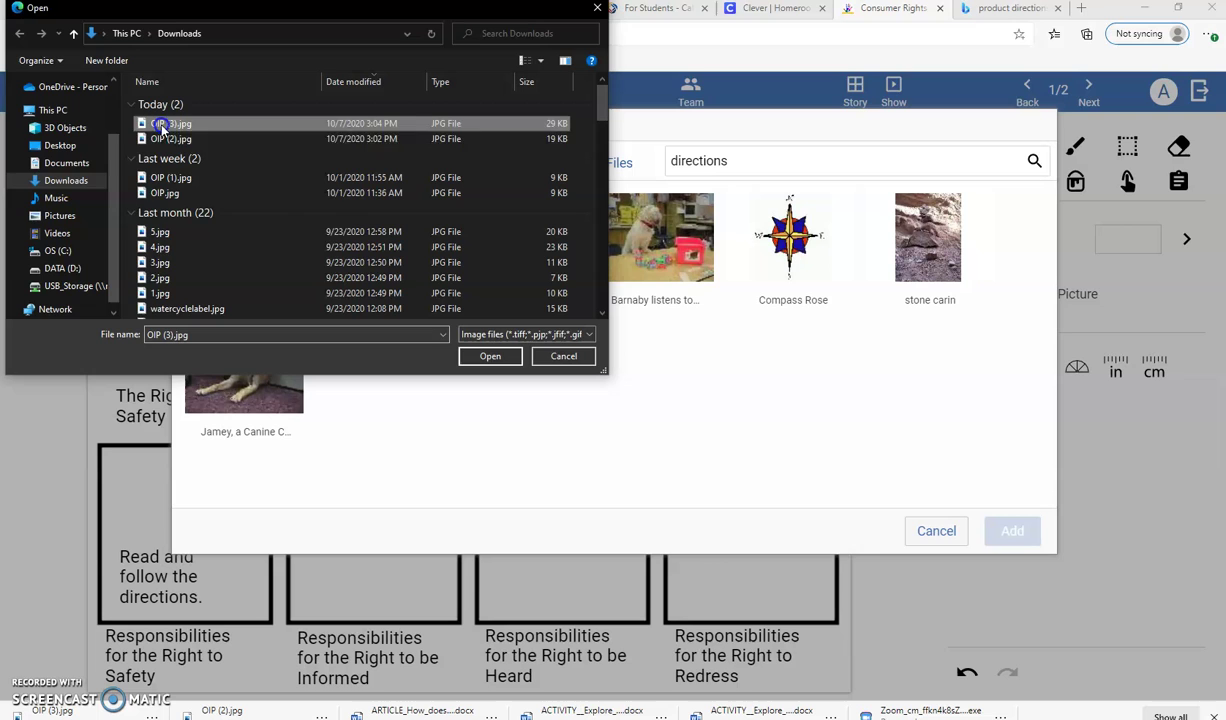
pyautogui.click(490, 356)
# Shrink the label picture and place it above the text in the Responsibilities for the Right to Safety frame
pyautogui.moveTo(430, 400); pyautogui.dragTo(167, 511)
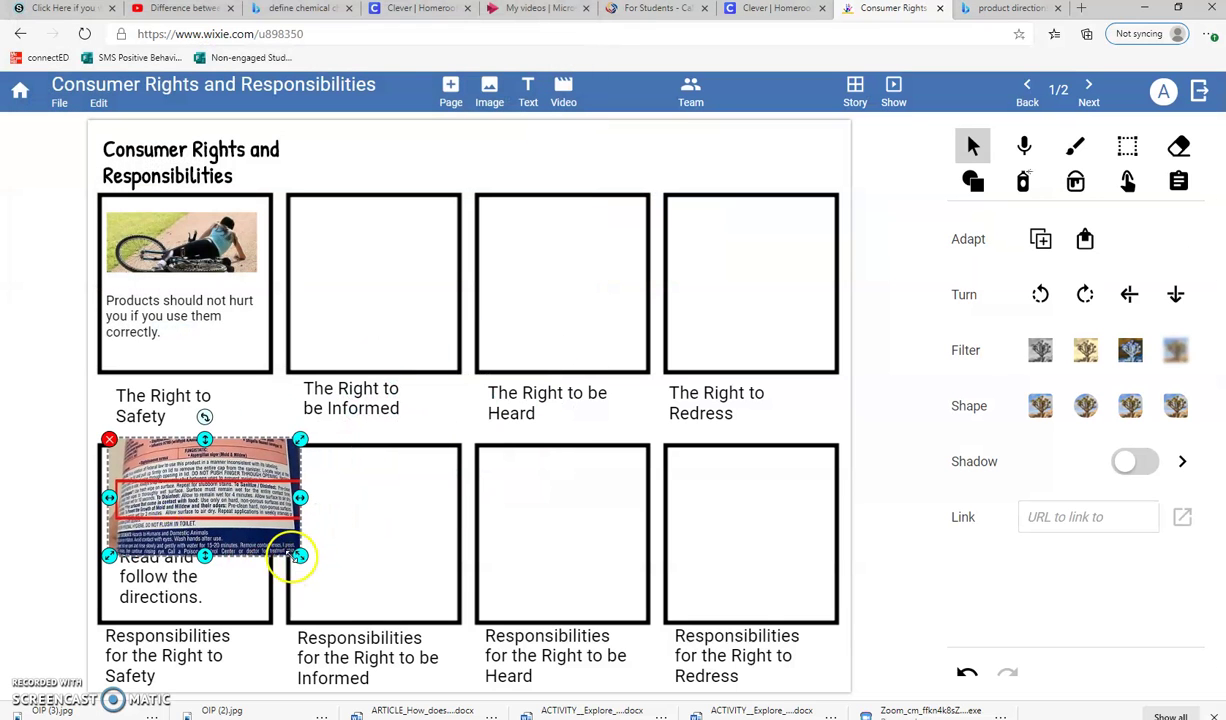
pyautogui.moveTo(300, 555); pyautogui.dragTo(240, 519)
pyautogui.moveTo(172, 466); pyautogui.dragTo(186, 490)
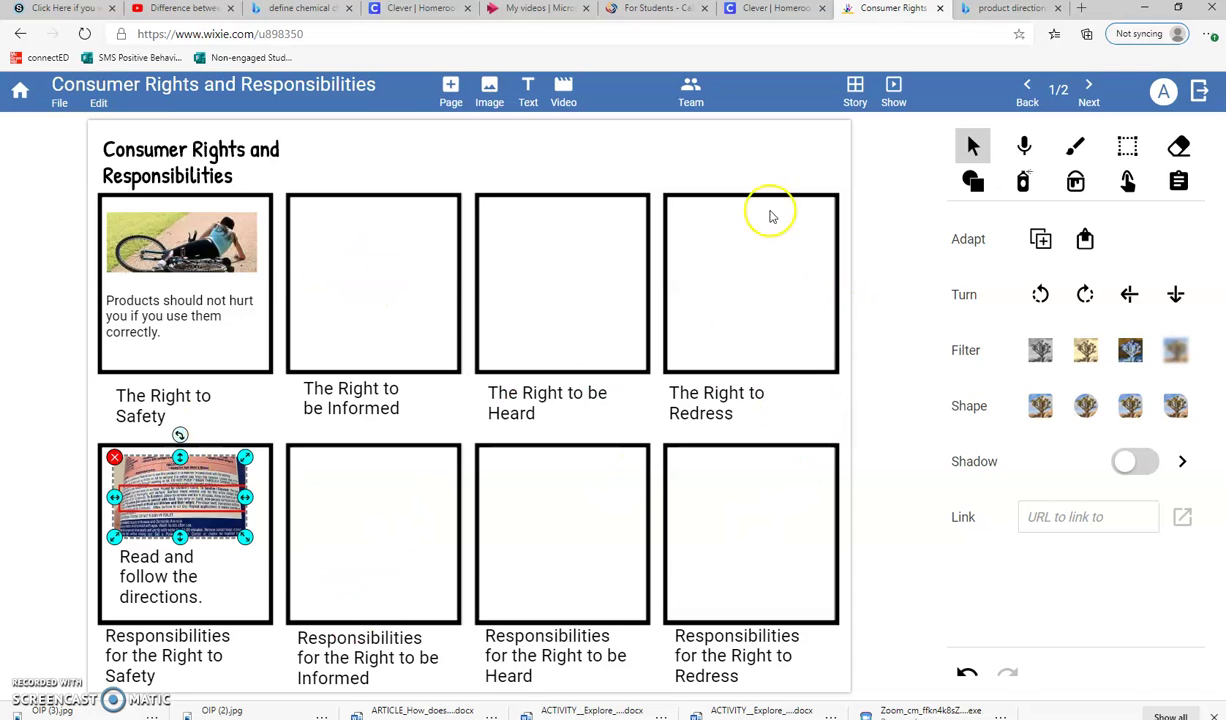
# View the frames on the project's second page and return to the first page
pyautogui.click(1095, 90)
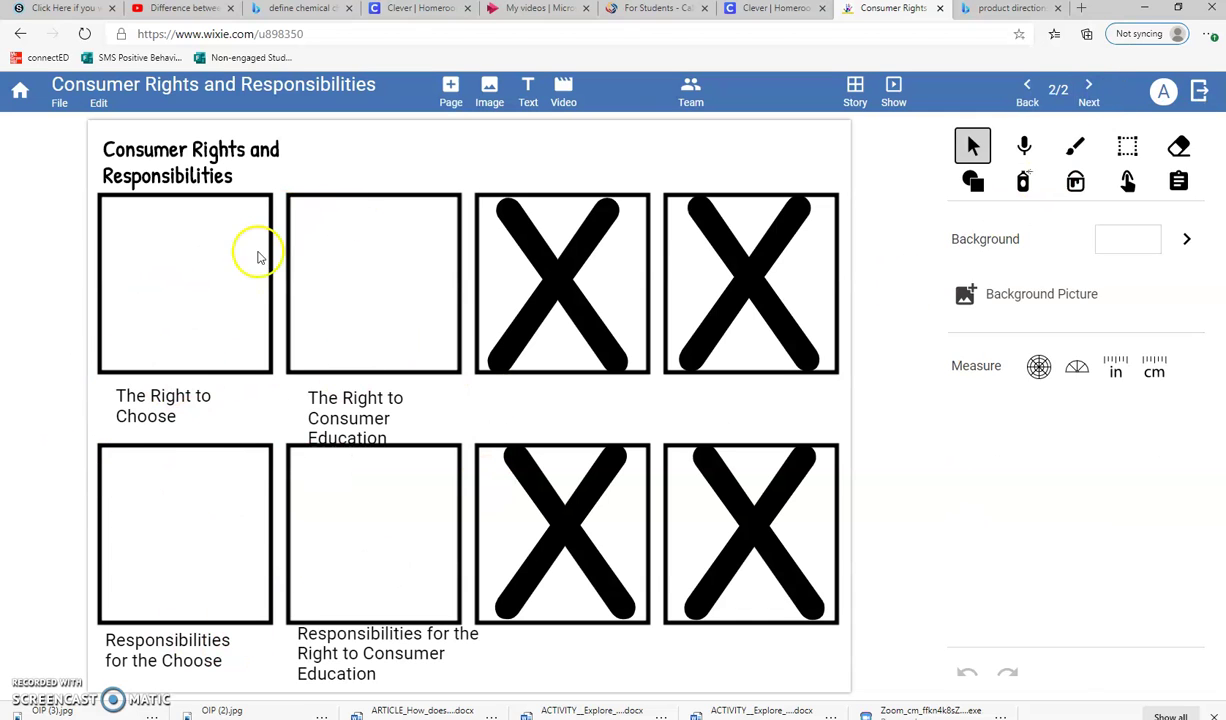
pyautogui.click(1027, 88)
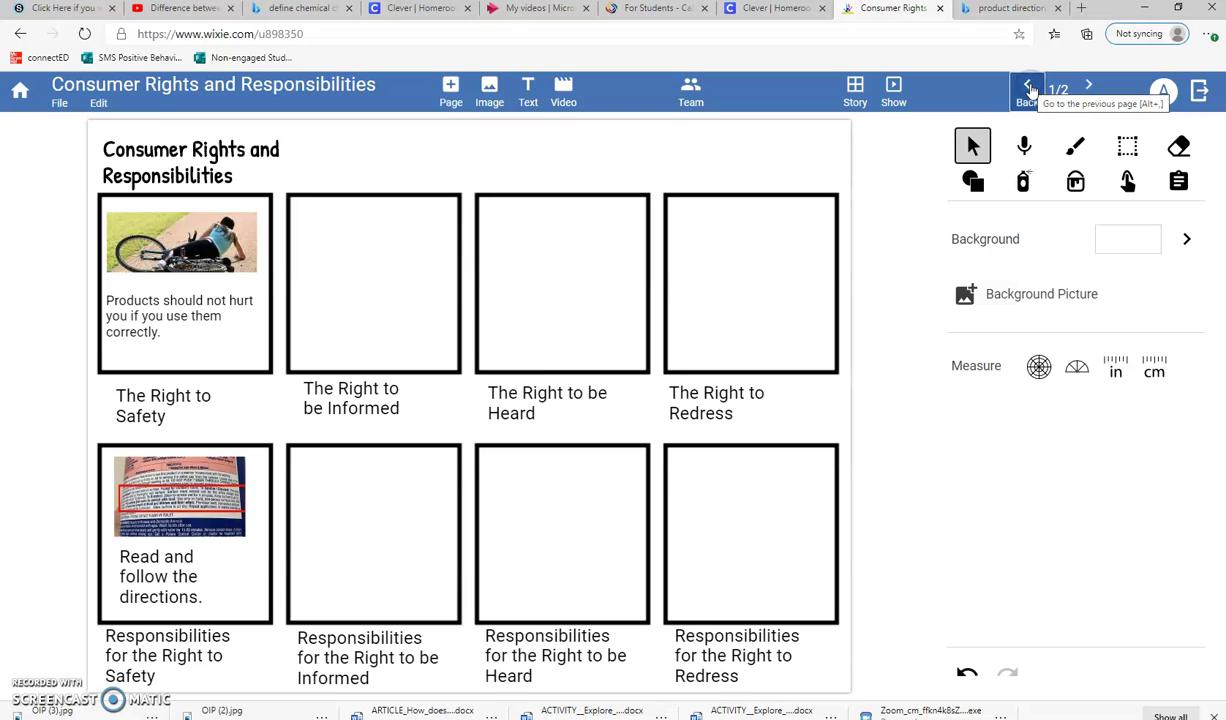
# Open the project's assessment rubric, review the point criteria for each consumer right, and close it
pyautogui.click(58, 104)
pyautogui.click(56, 105)
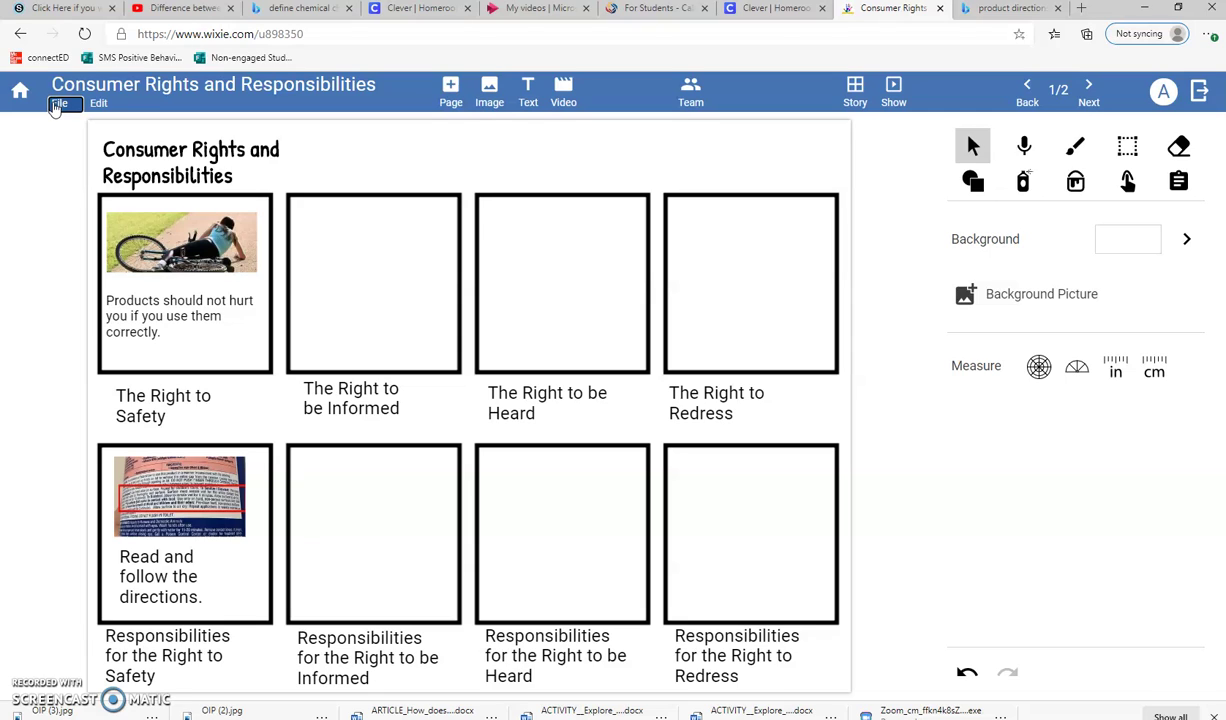
pyautogui.click(58, 104)
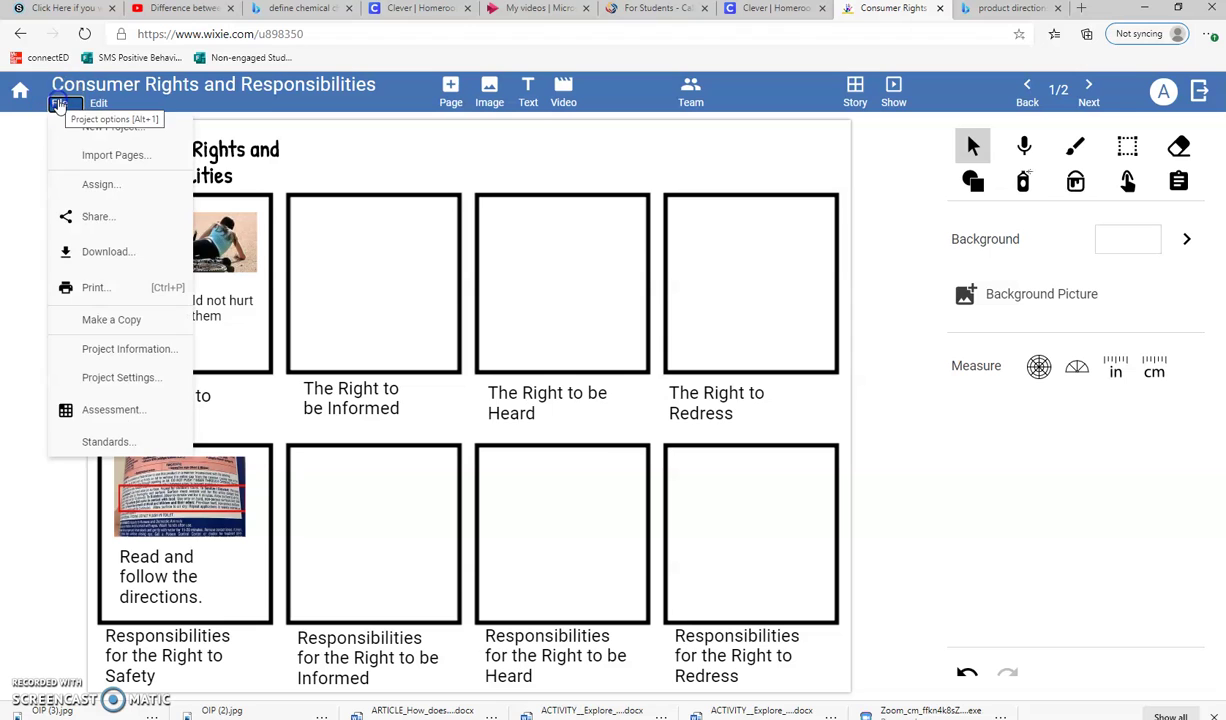
pyautogui.click(131, 410)
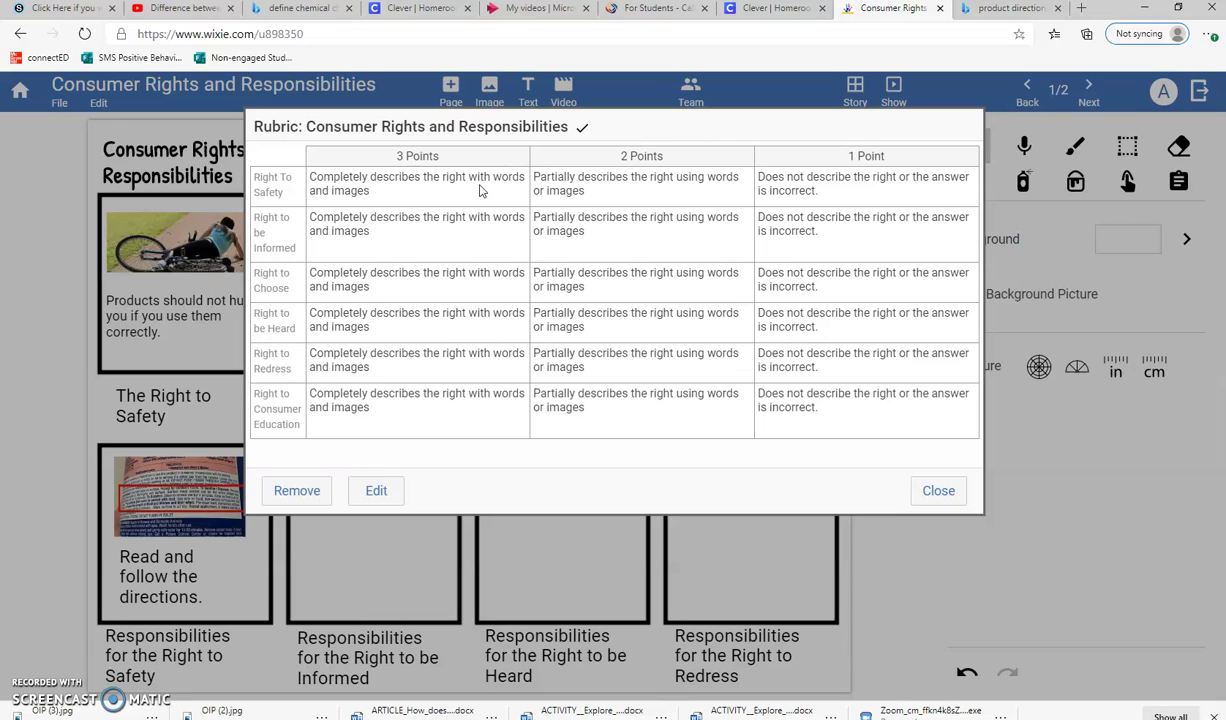
pyautogui.click(298, 190)
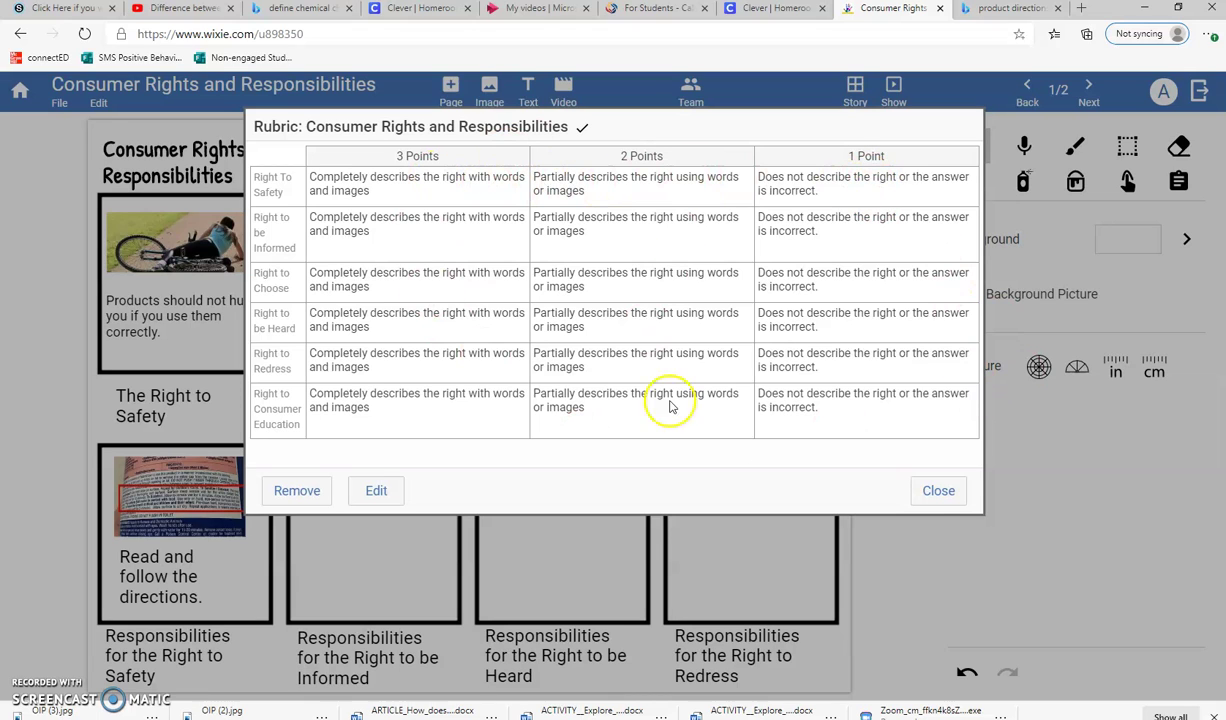
pyautogui.click(945, 493)
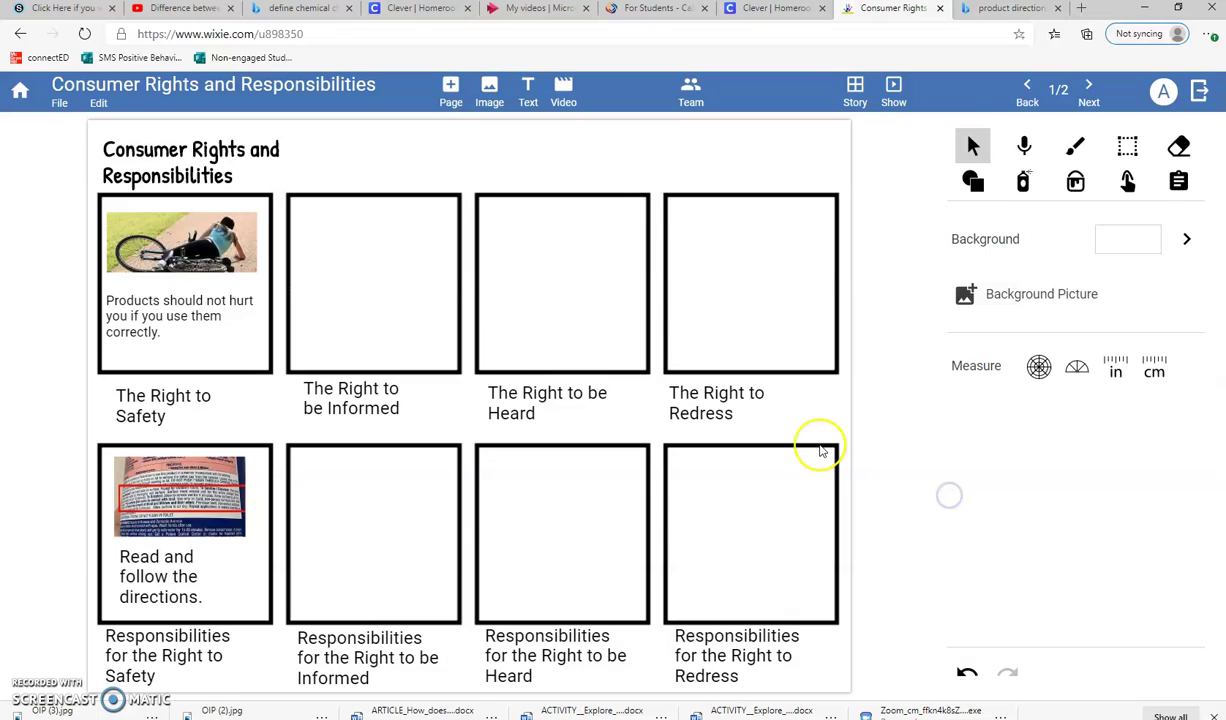